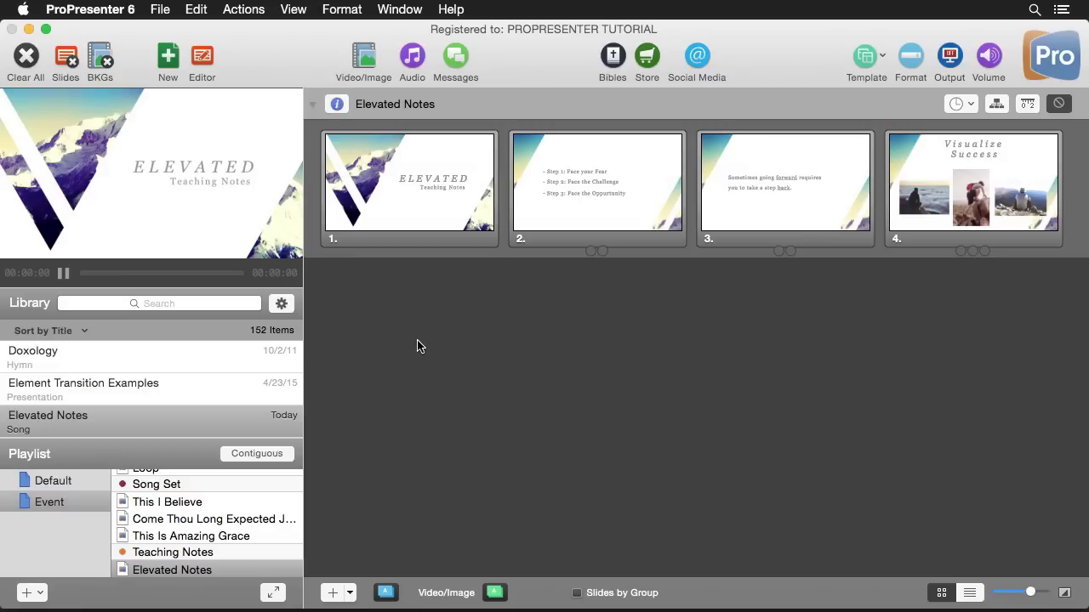
Enable Stage Display in the Display preferences and place it on the screen right of the 1280×720 output
click(96, 9)
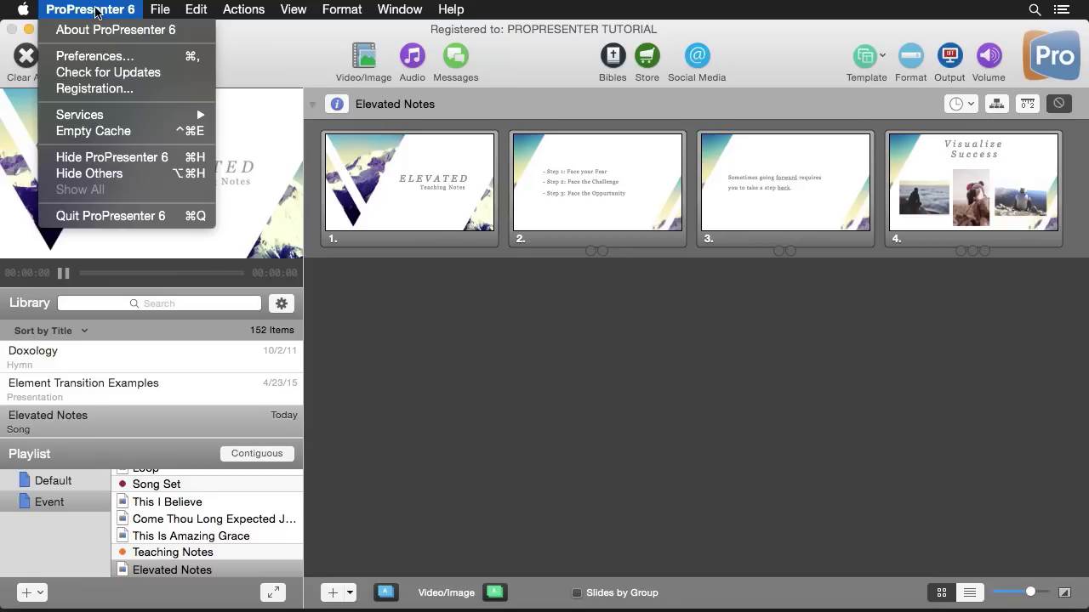
click(117, 58)
click(405, 61)
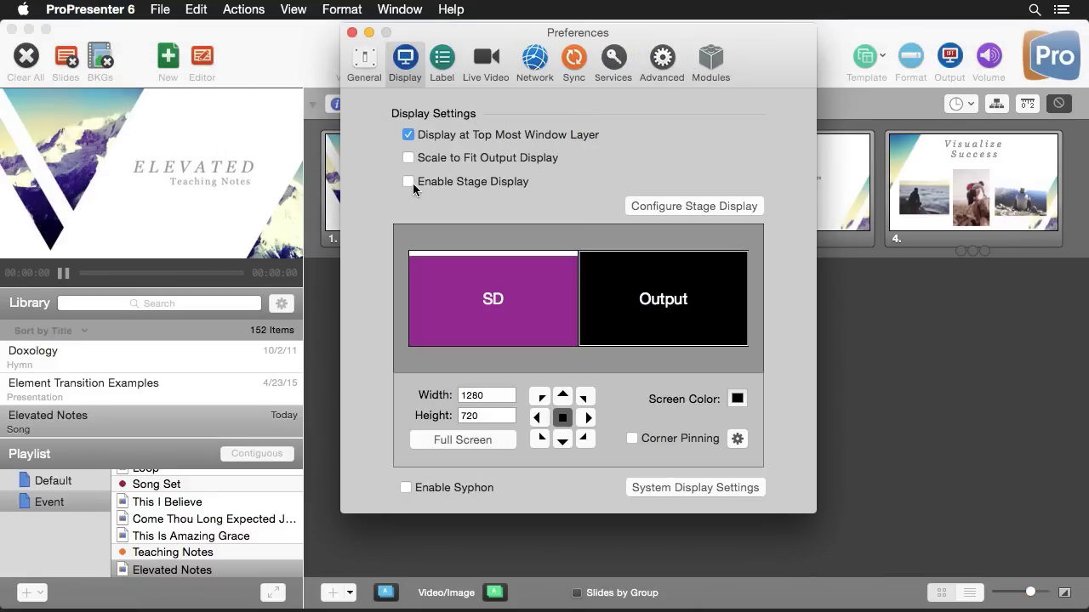
click(409, 182)
click(41, 580)
drag(495, 300, 669, 302)
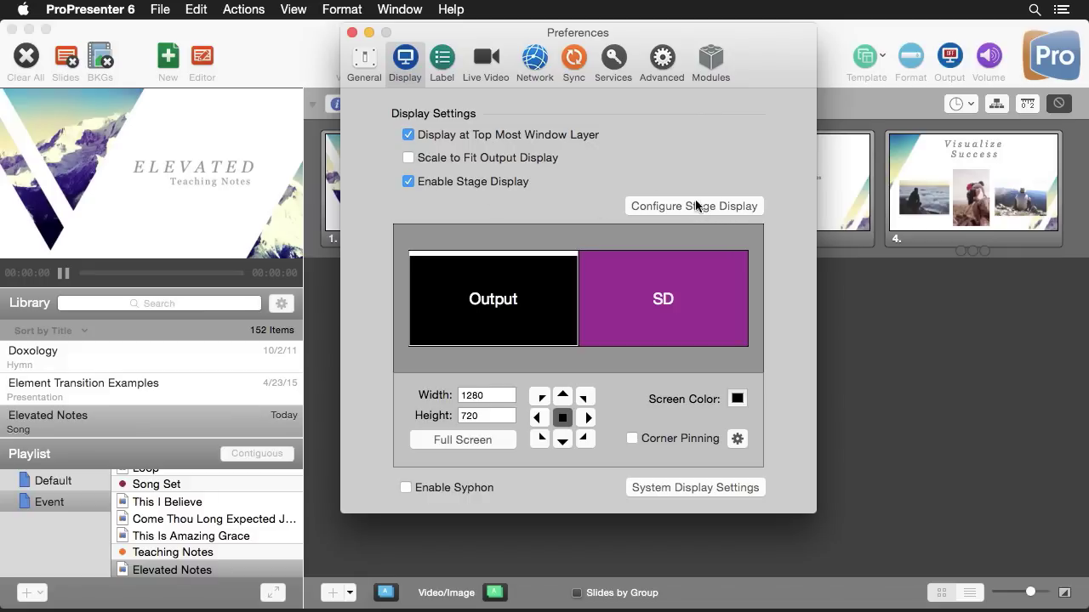
Open the Configure Stage Display layout editor from the Window menu
click(353, 32)
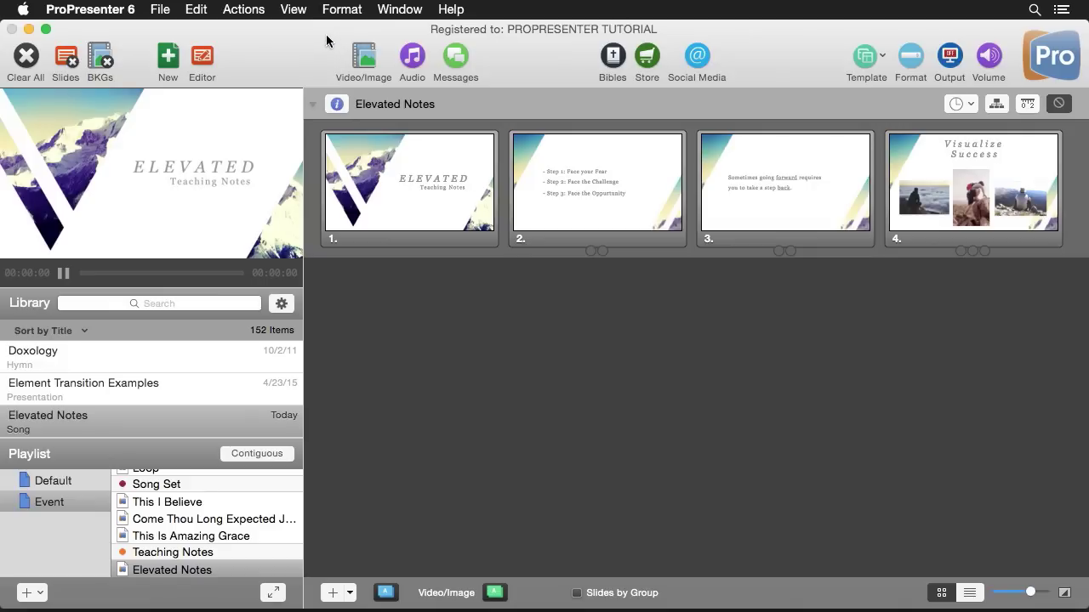
click(408, 10)
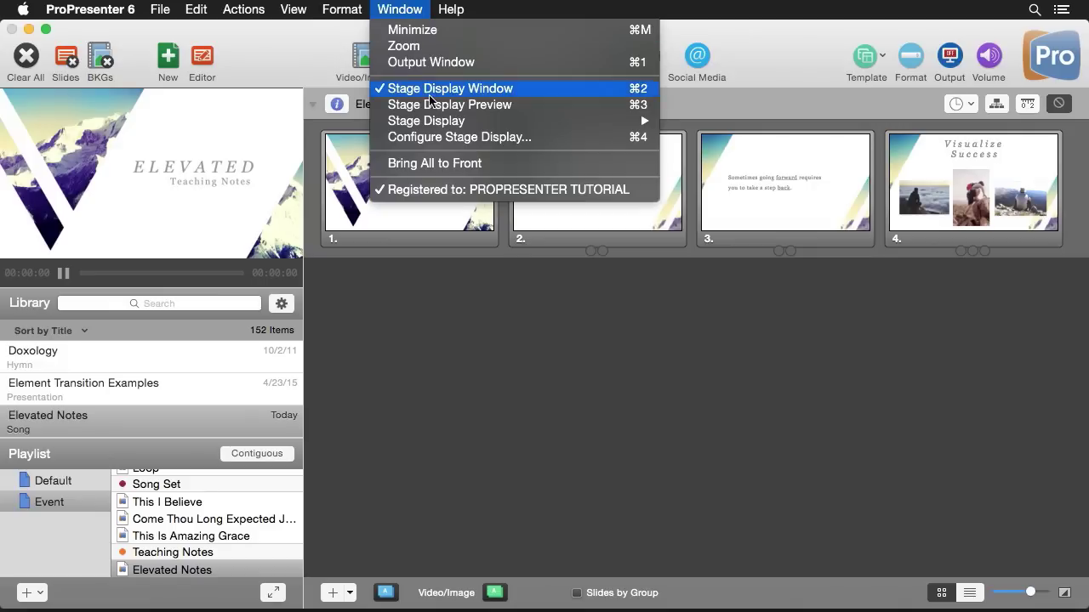
click(433, 138)
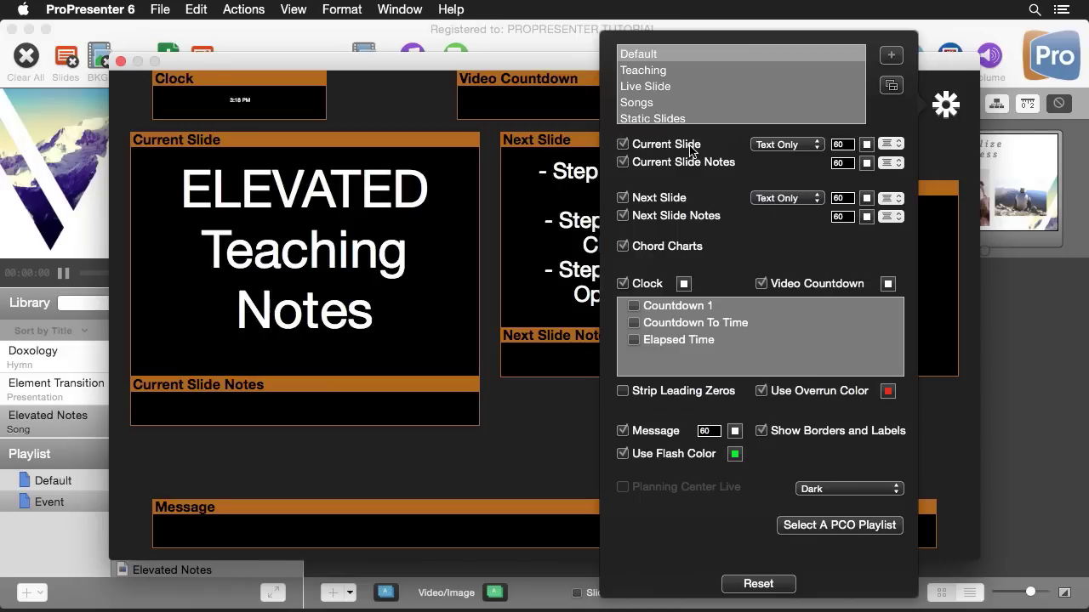
Try Static Slide and Live Slide for the Current Slide mode, then return it to Text Only
click(794, 148)
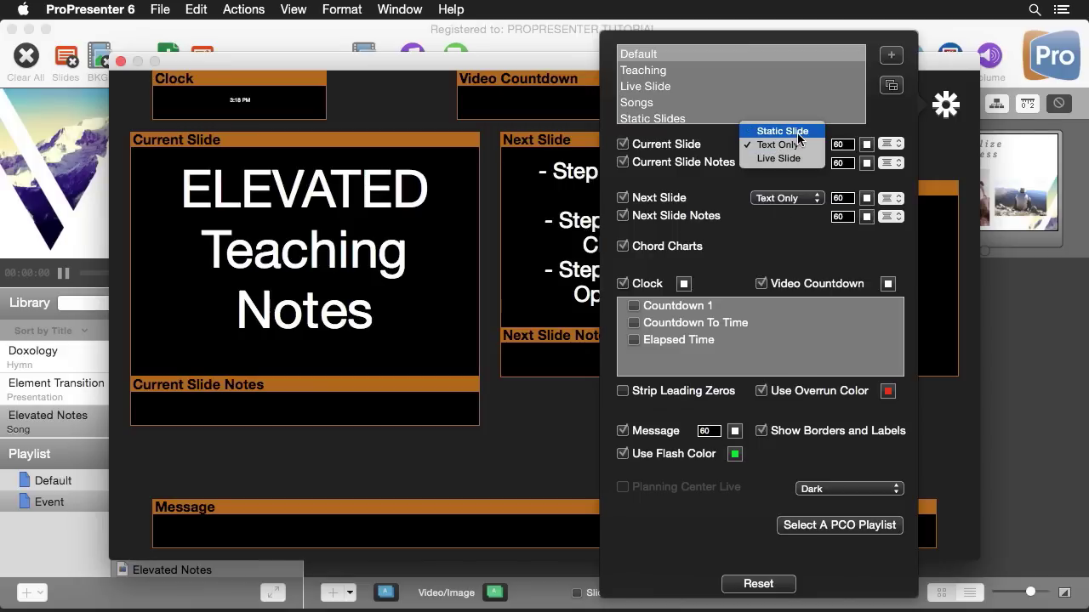
click(798, 136)
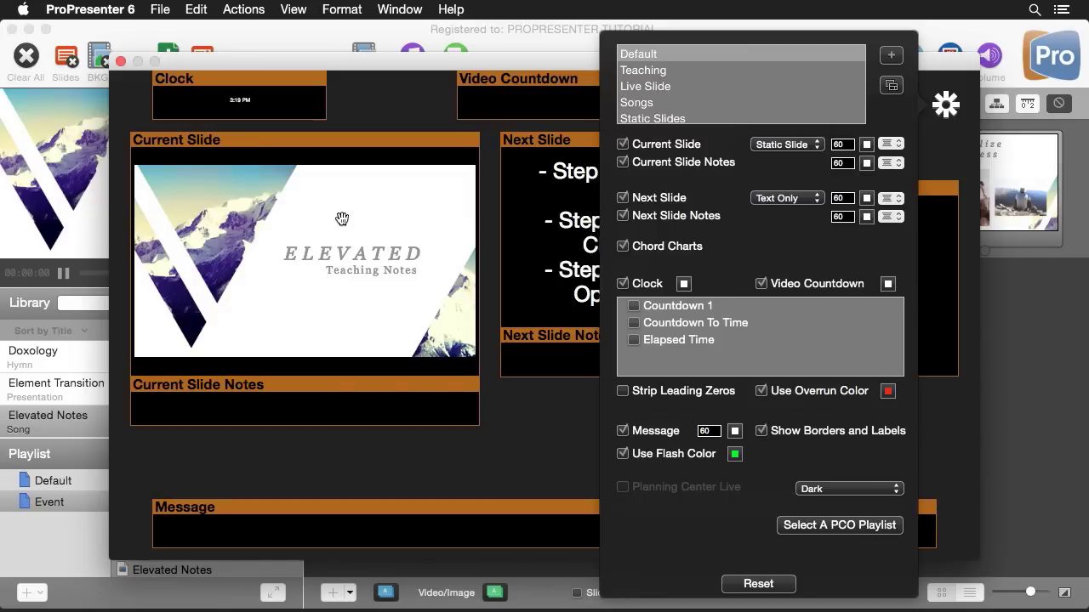
click(797, 144)
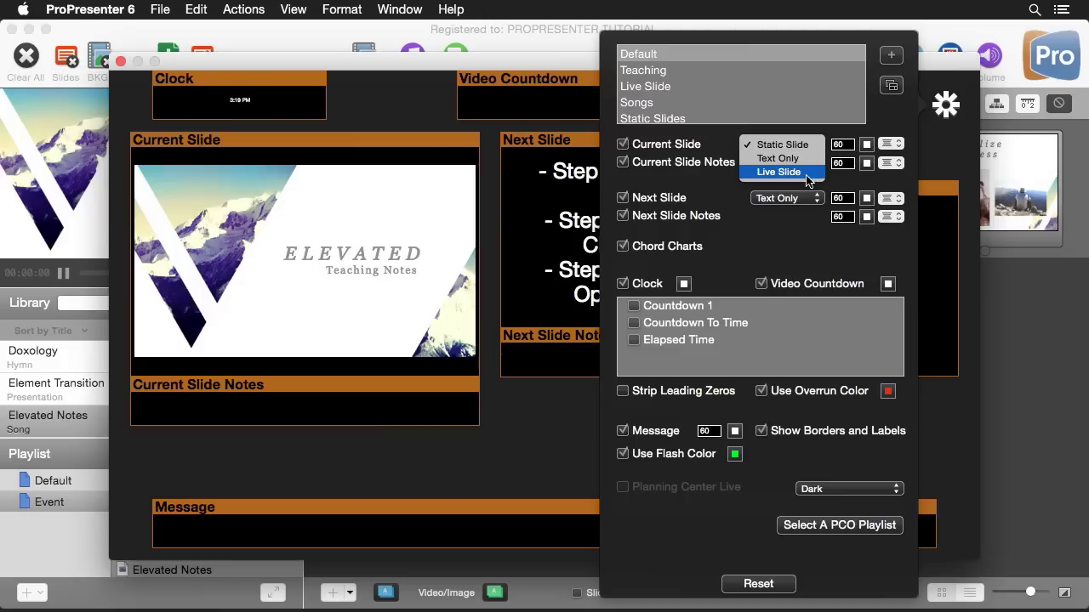
click(809, 175)
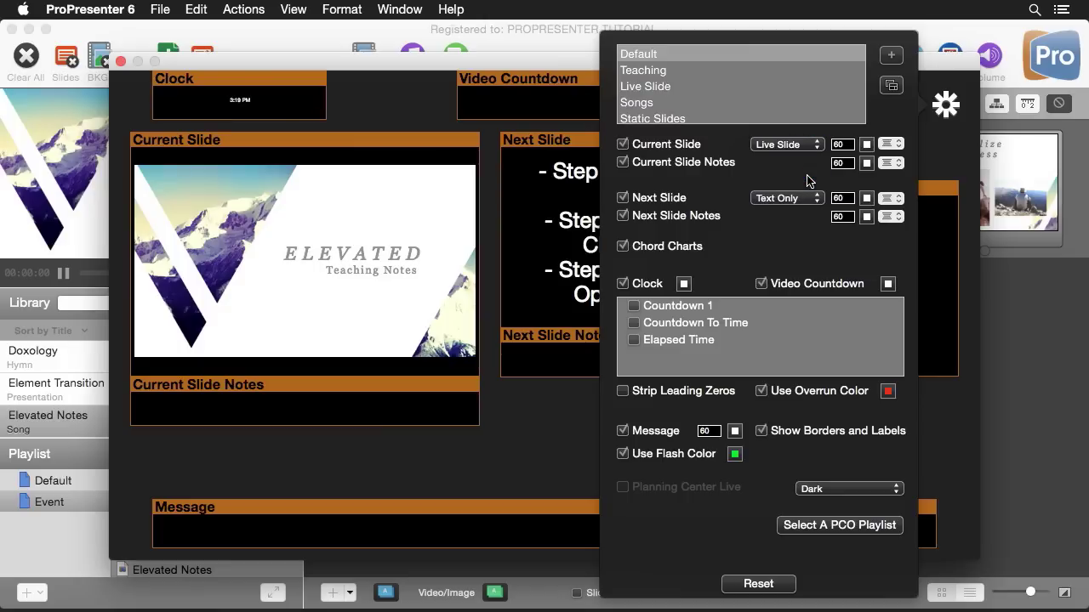
click(800, 145)
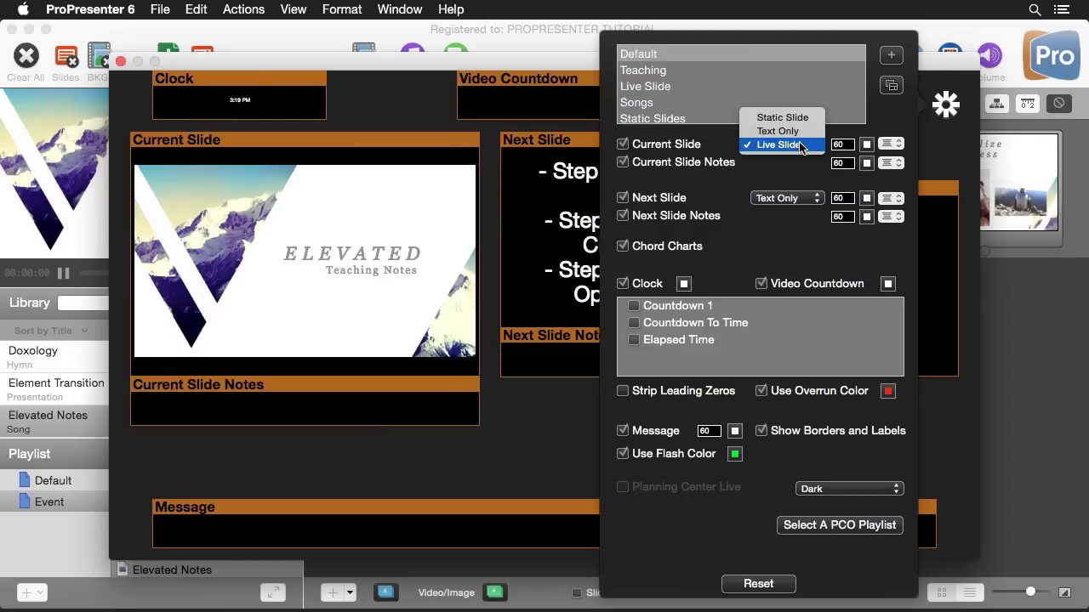
click(799, 132)
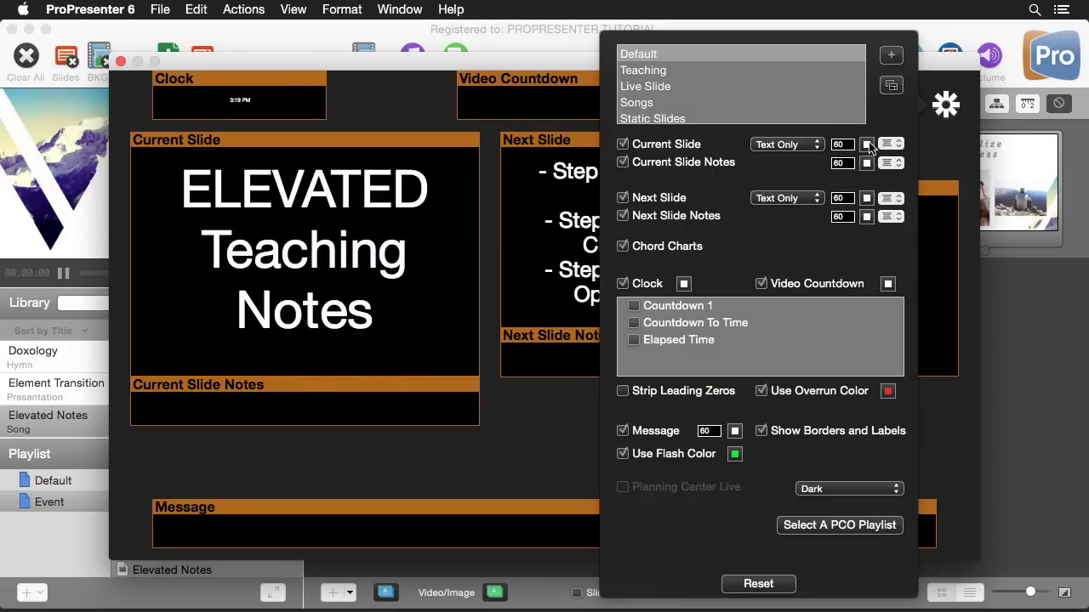
click(890, 143)
click(893, 132)
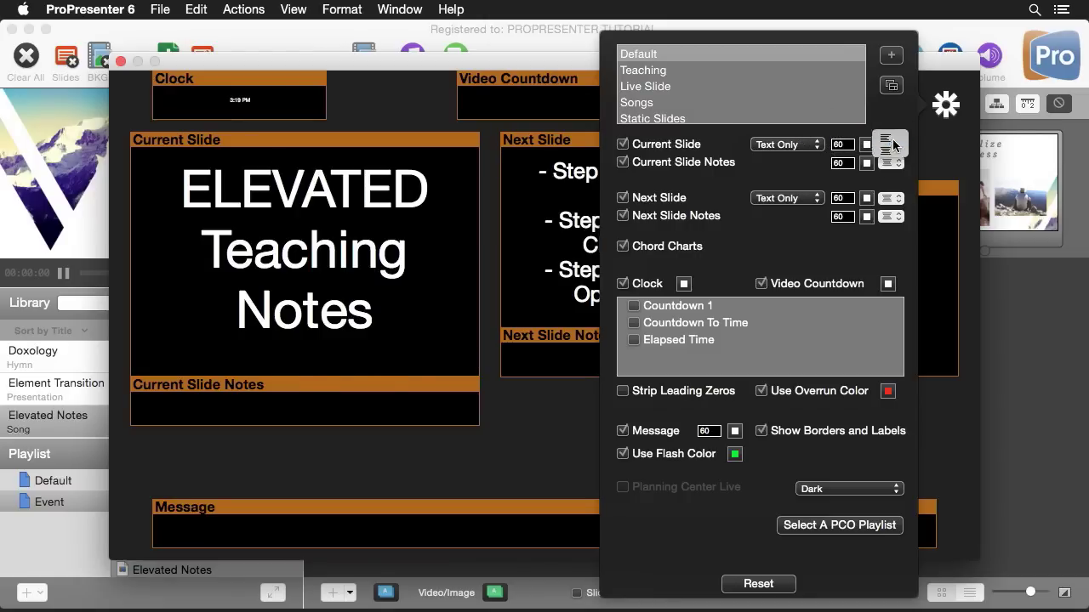
click(893, 146)
click(890, 157)
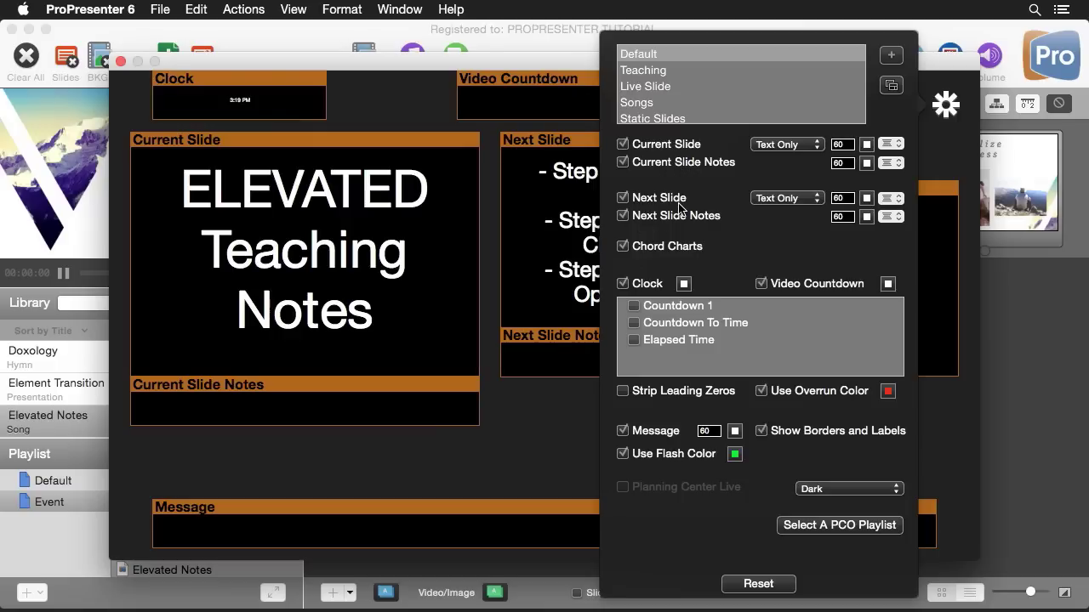
click(802, 199)
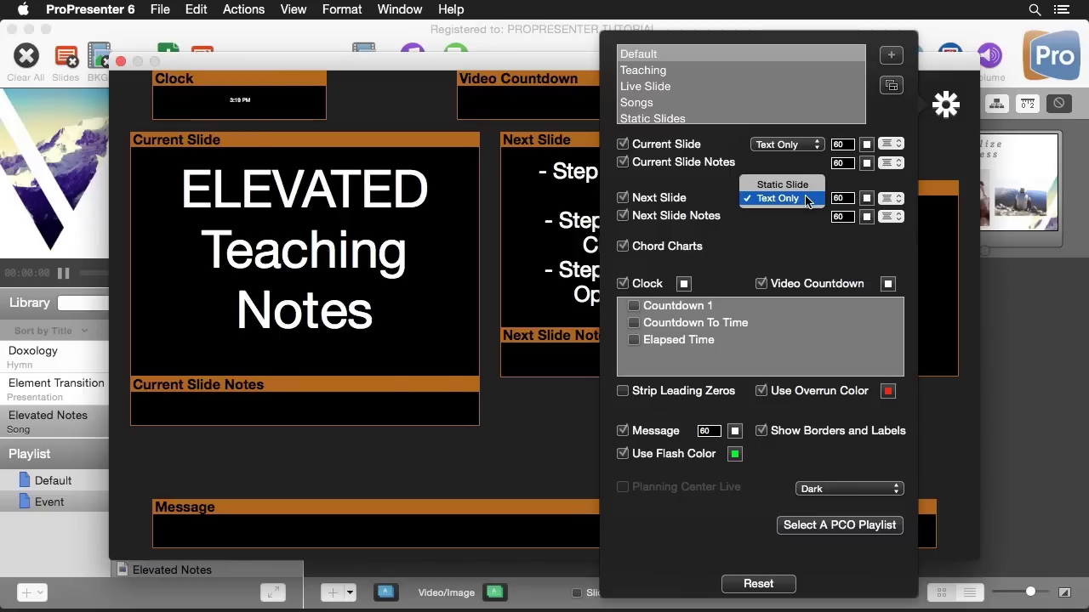
click(807, 199)
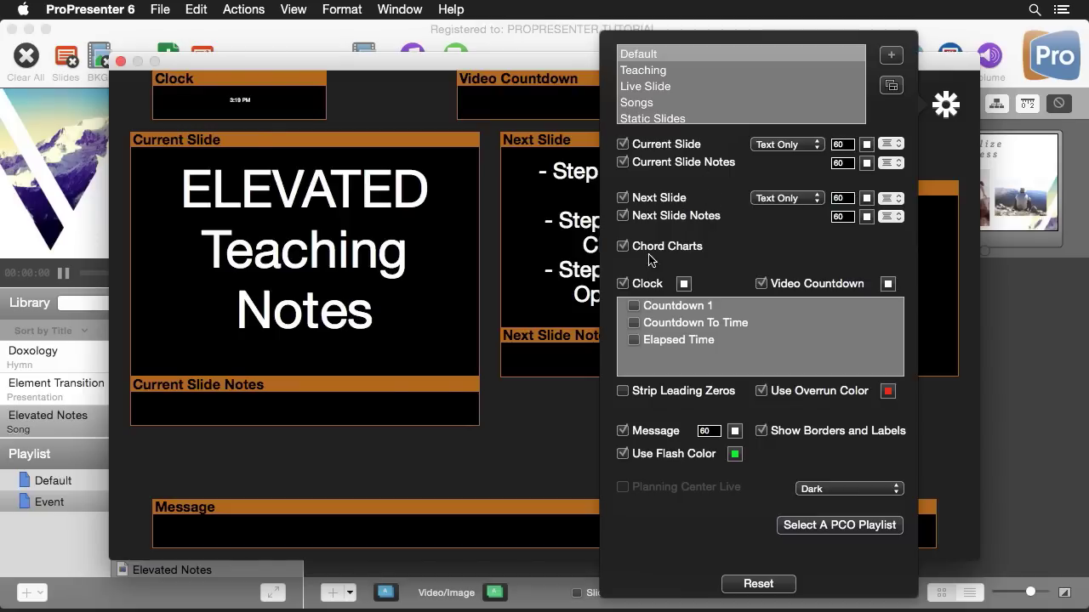
click(579, 409)
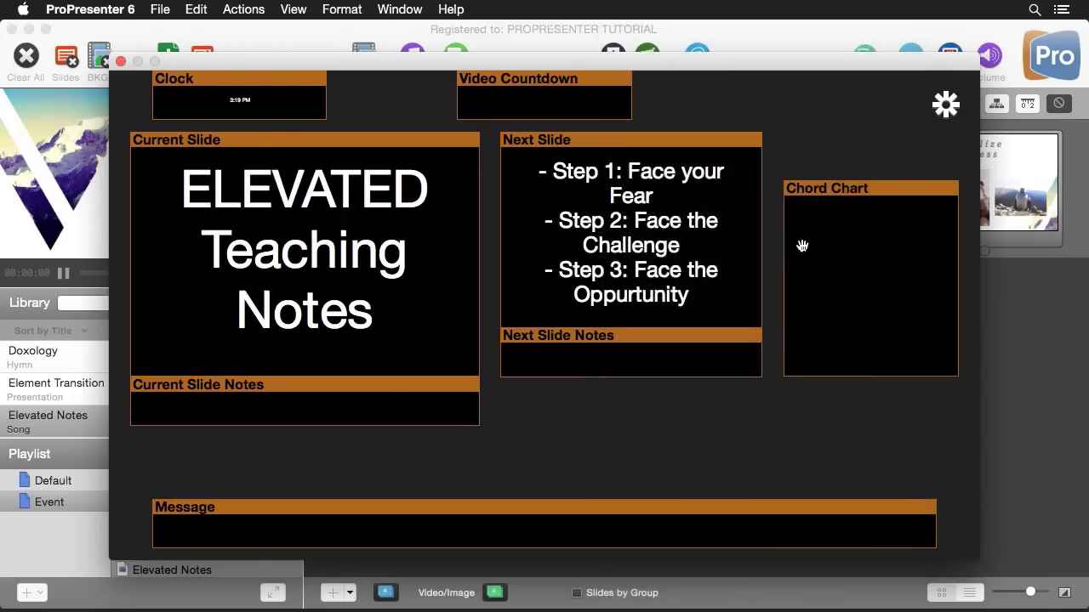
click(946, 103)
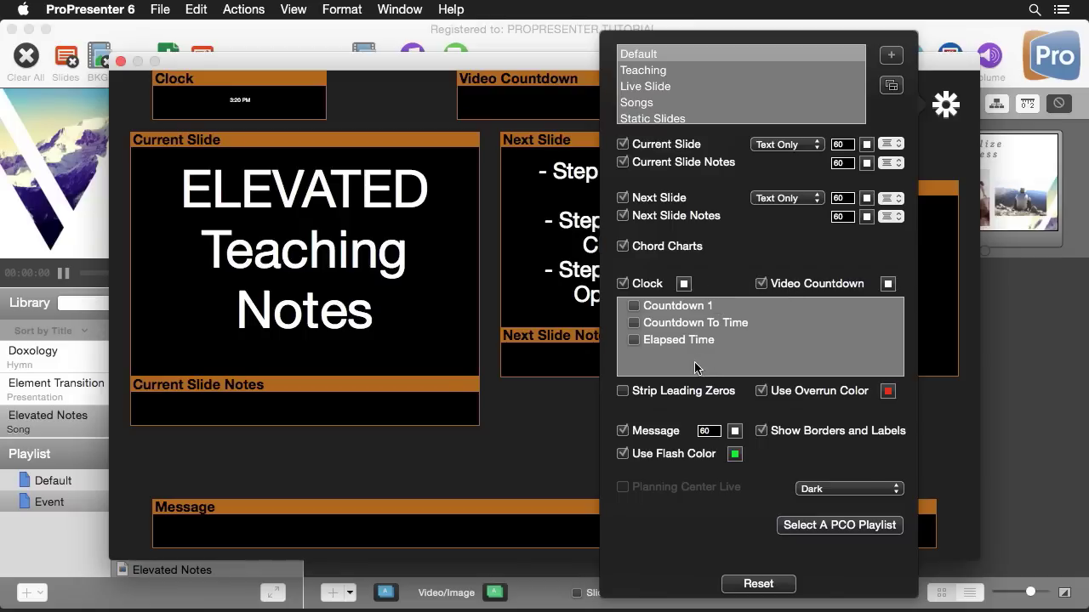
click(633, 306)
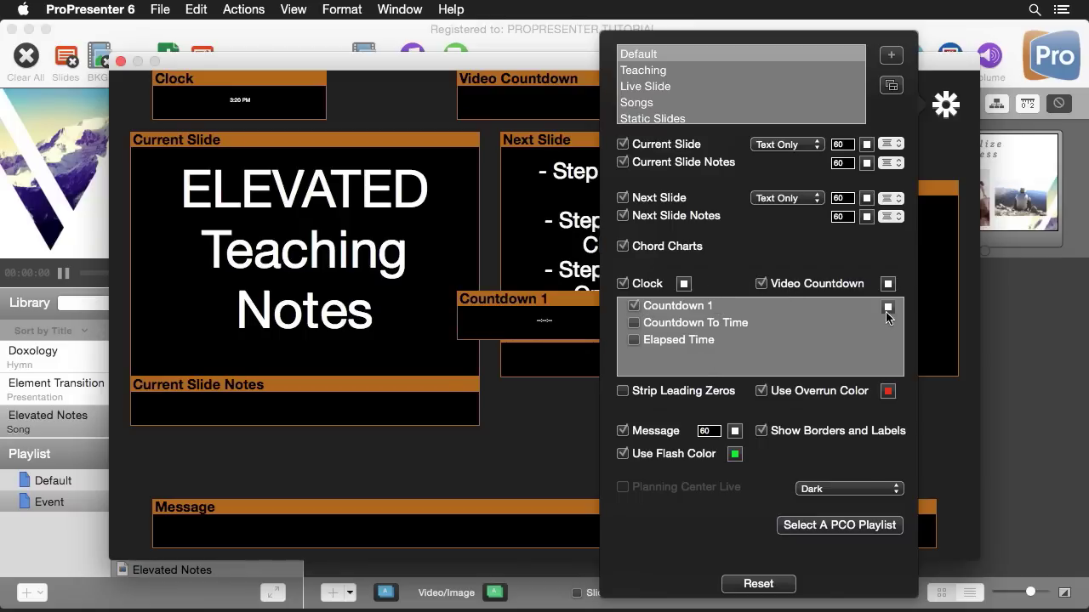
click(635, 306)
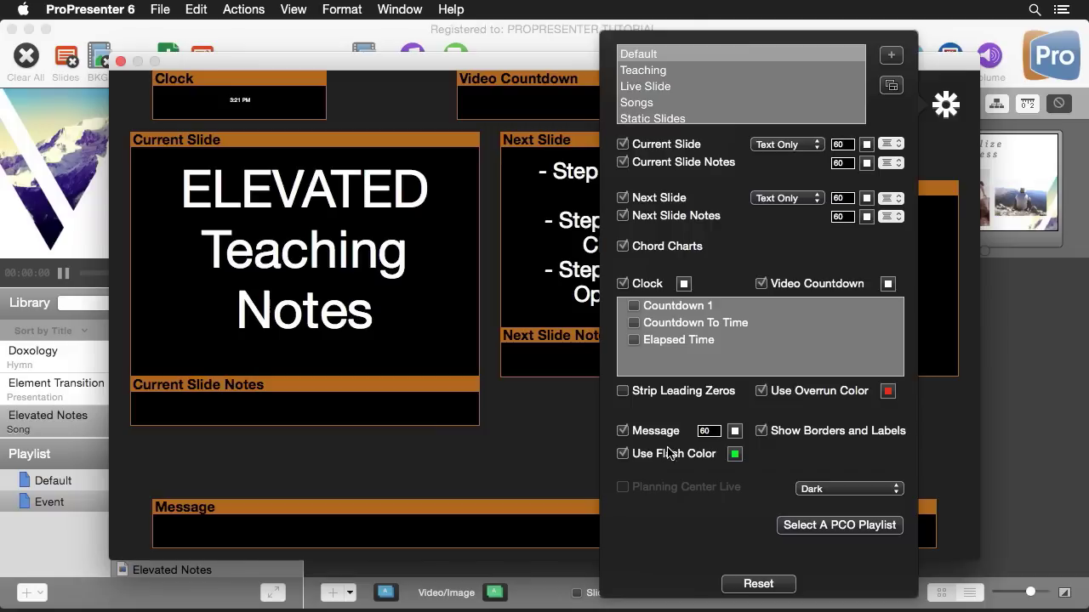
click(762, 431)
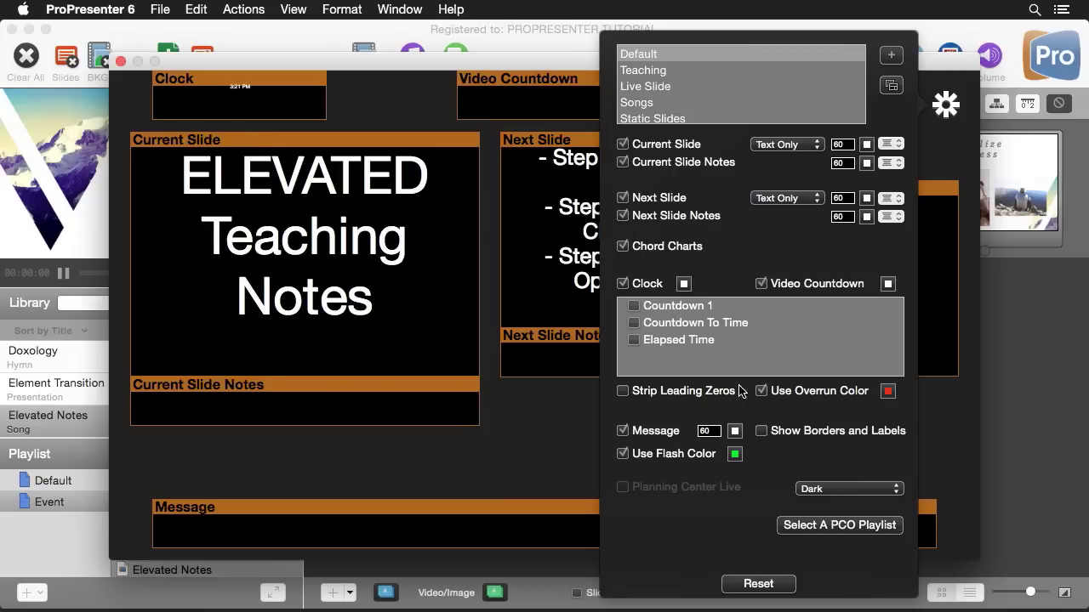
click(762, 431)
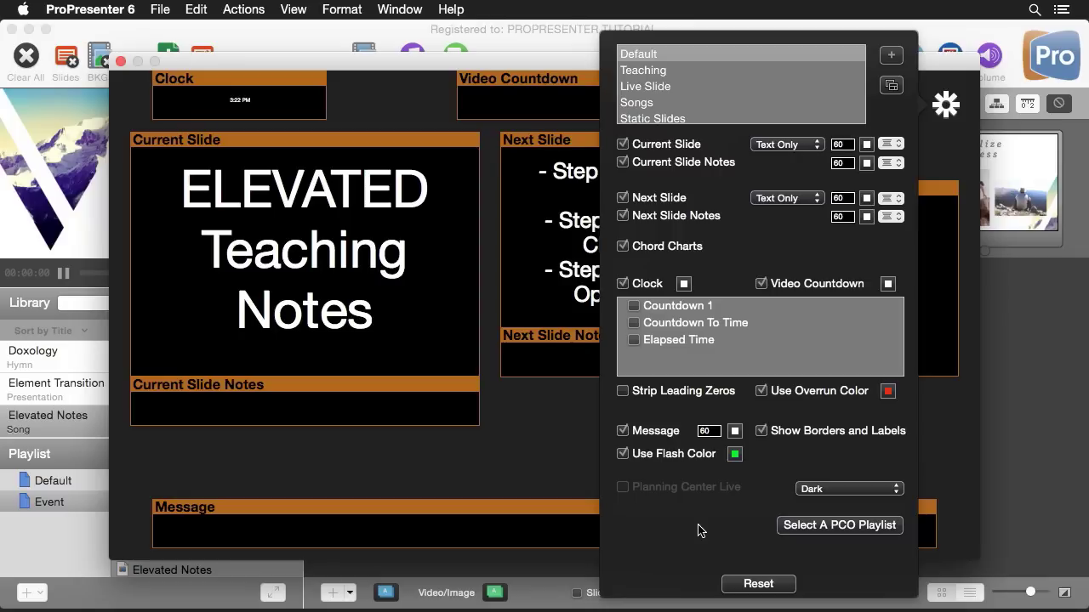
Try the Teaching, Live Slide and Songs stage layouts, then settle on Static Slides
click(650, 71)
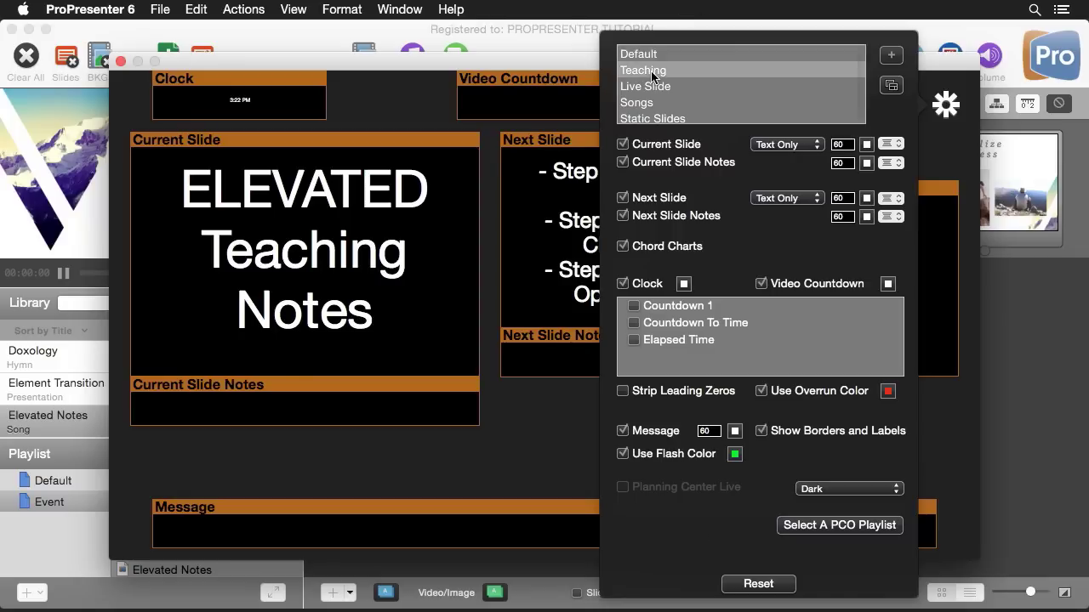
click(544, 63)
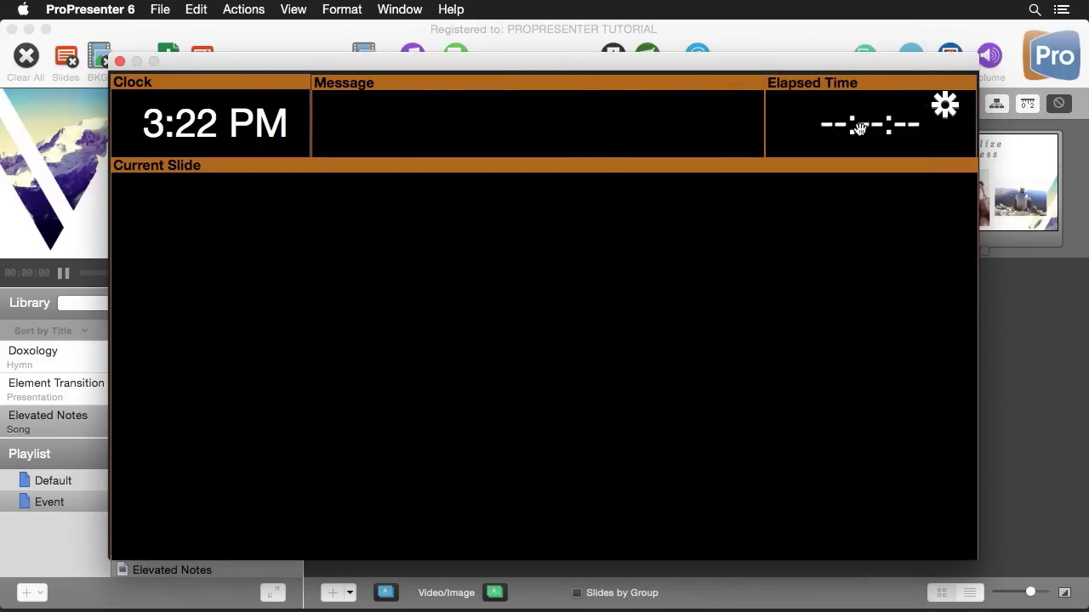
click(947, 108)
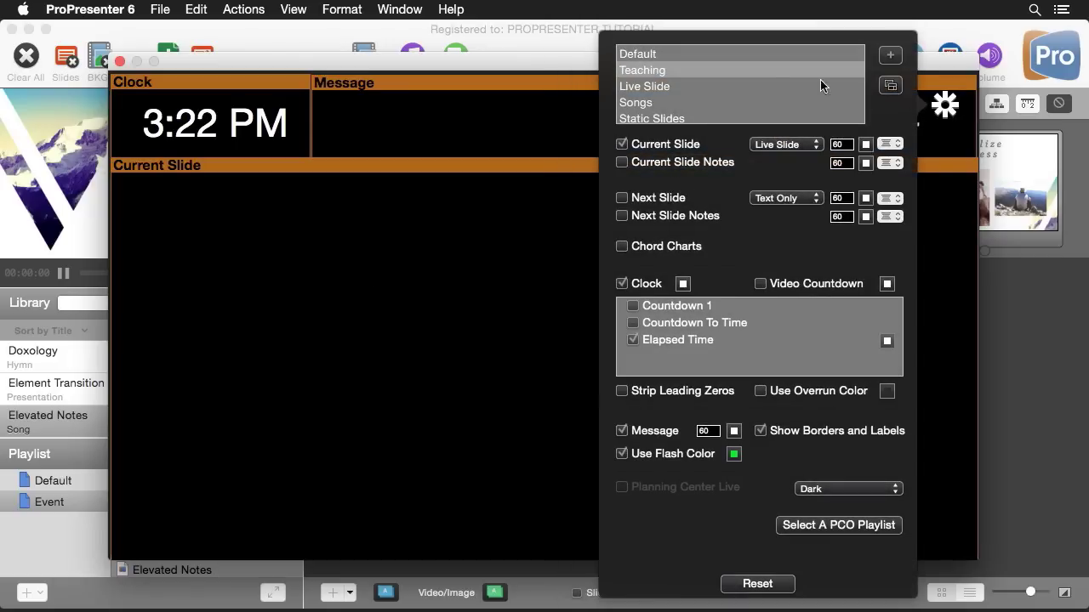
click(653, 87)
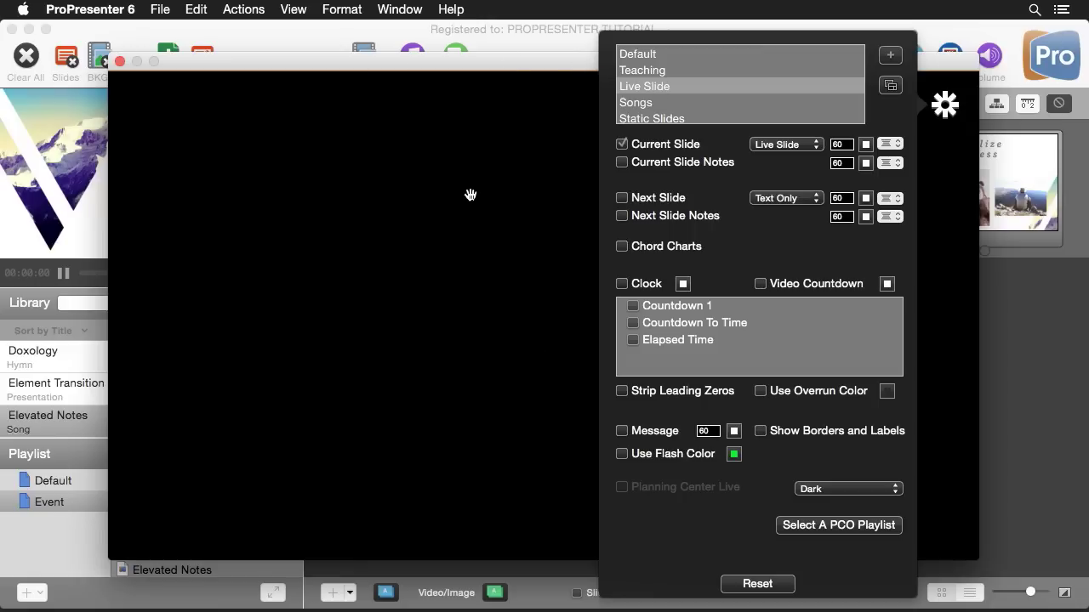
click(649, 104)
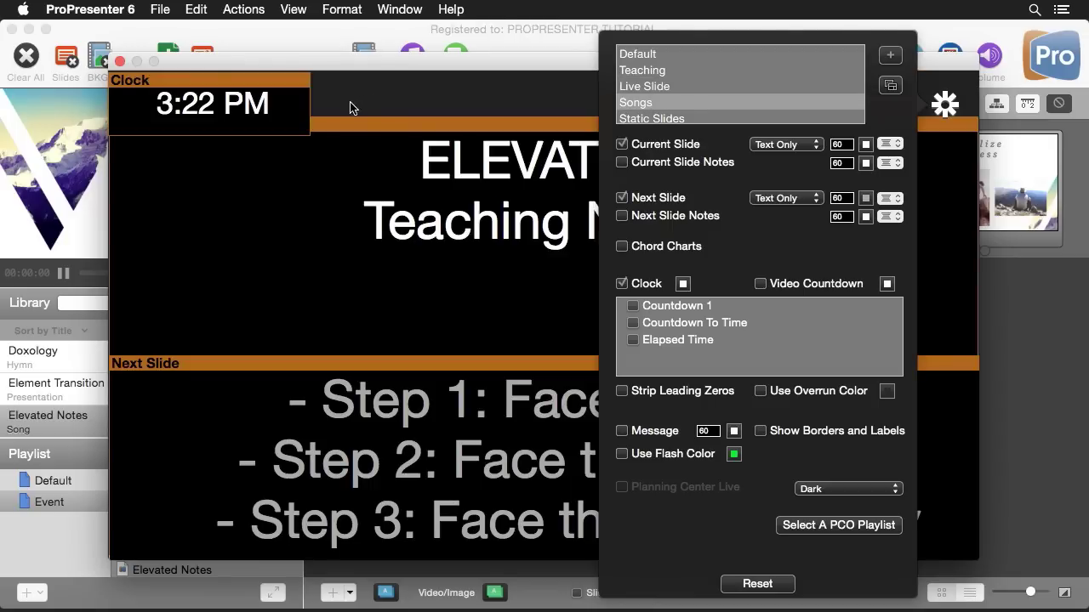
click(382, 98)
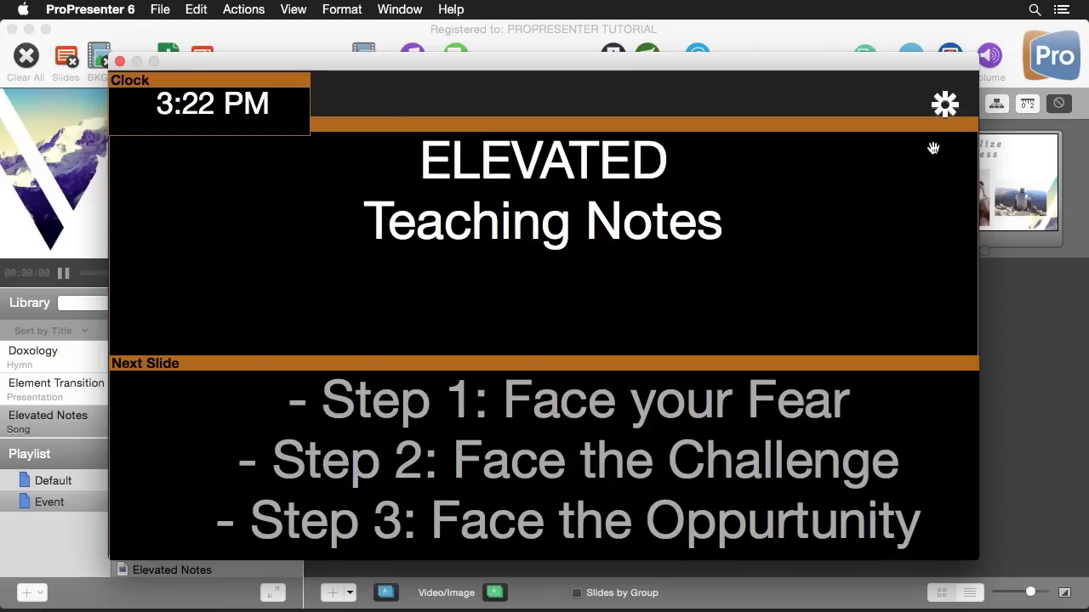
click(945, 107)
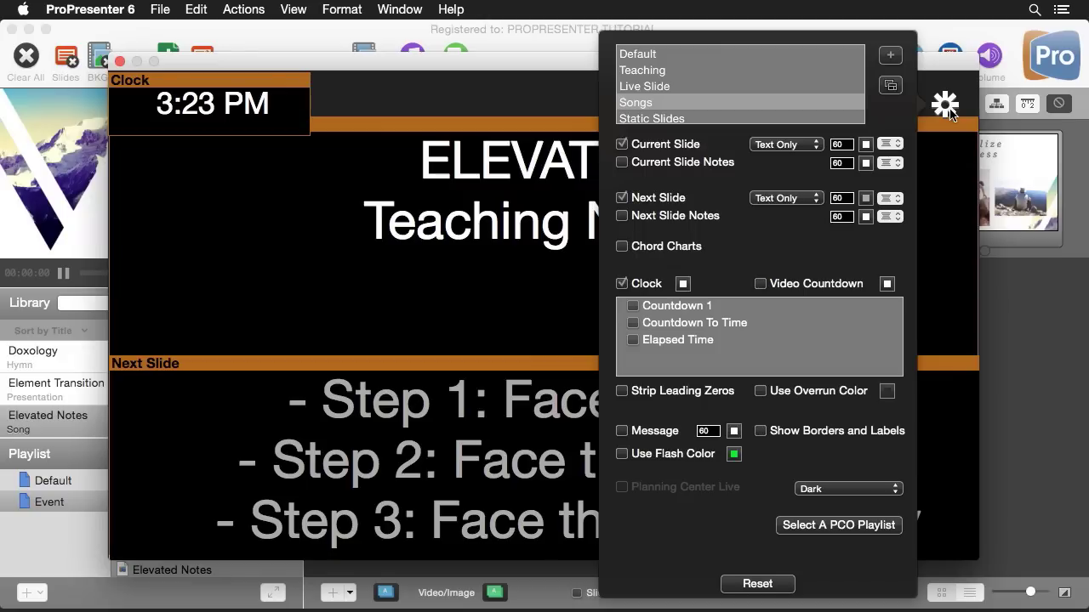
click(678, 119)
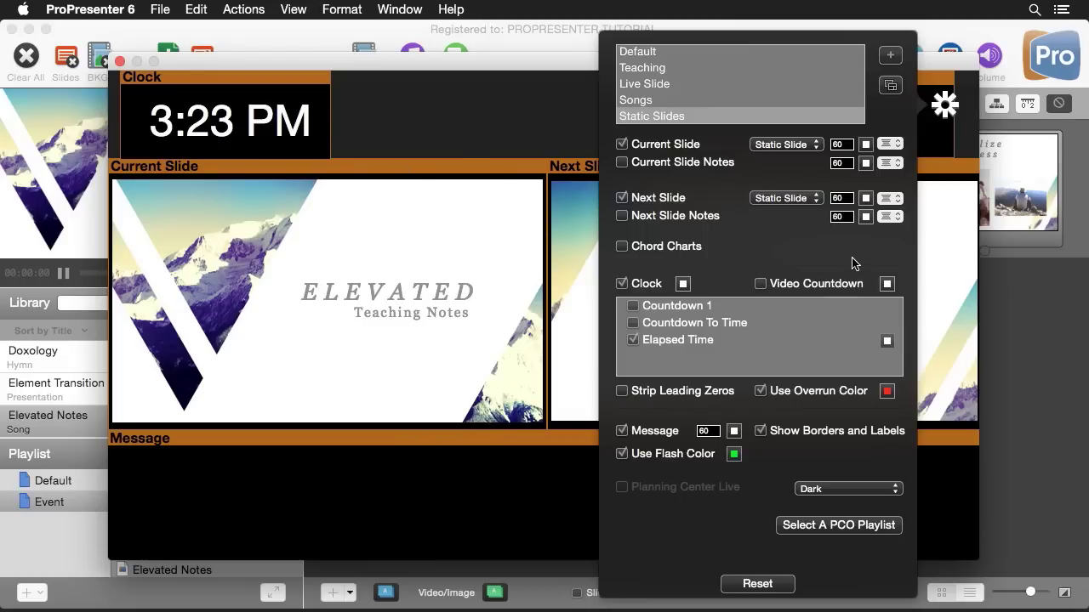
Add a new stage display layout named 'iPad'
click(891, 56)
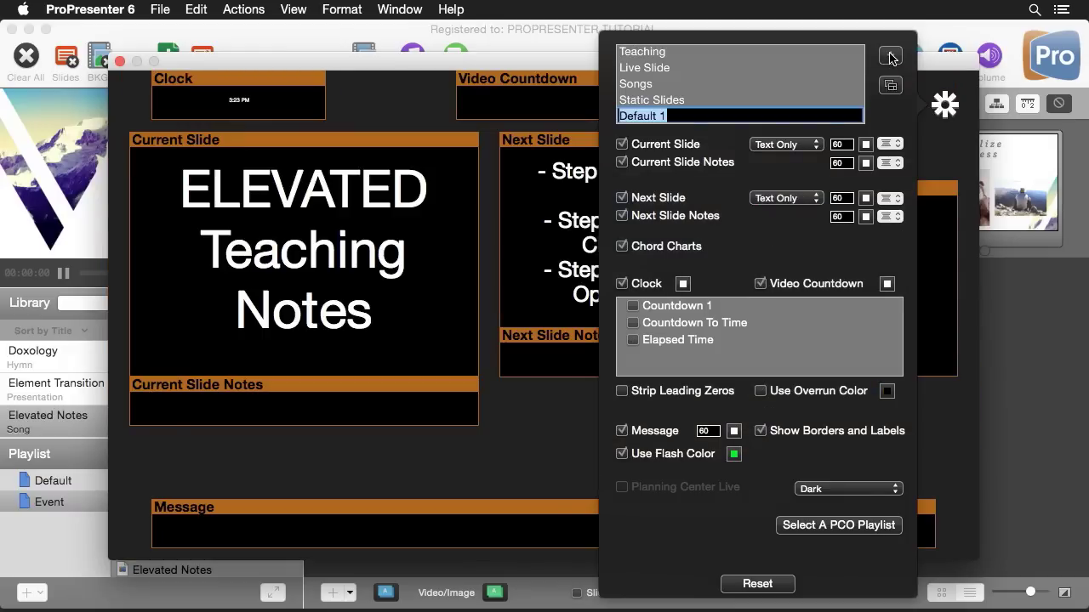
text(iPad)
key(Return)
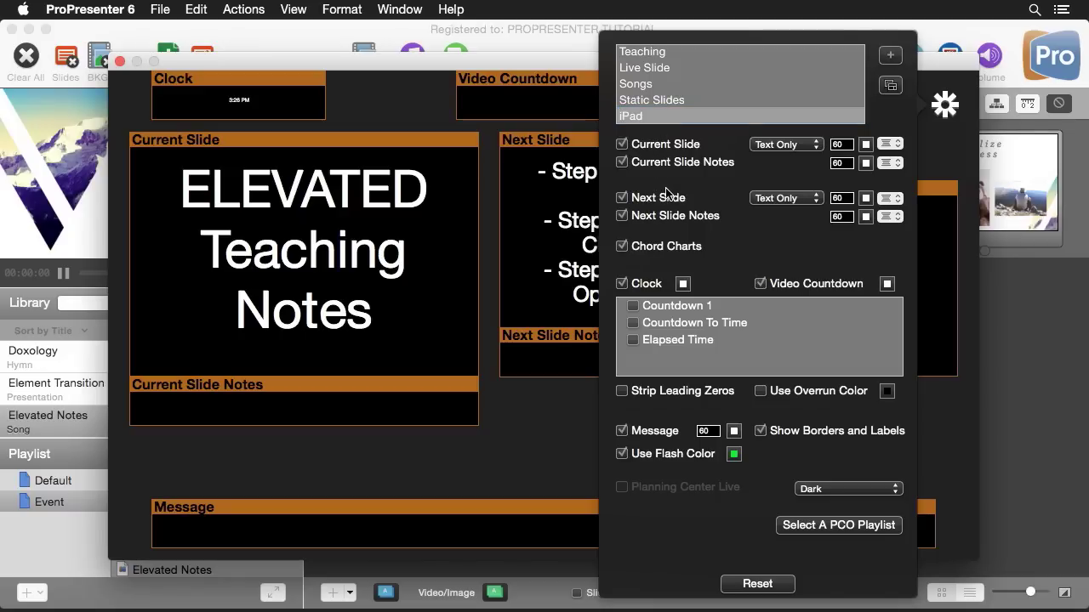
Remove slide notes, chord charts, clock, video countdown and message from the iPad layout
click(622, 161)
click(622, 215)
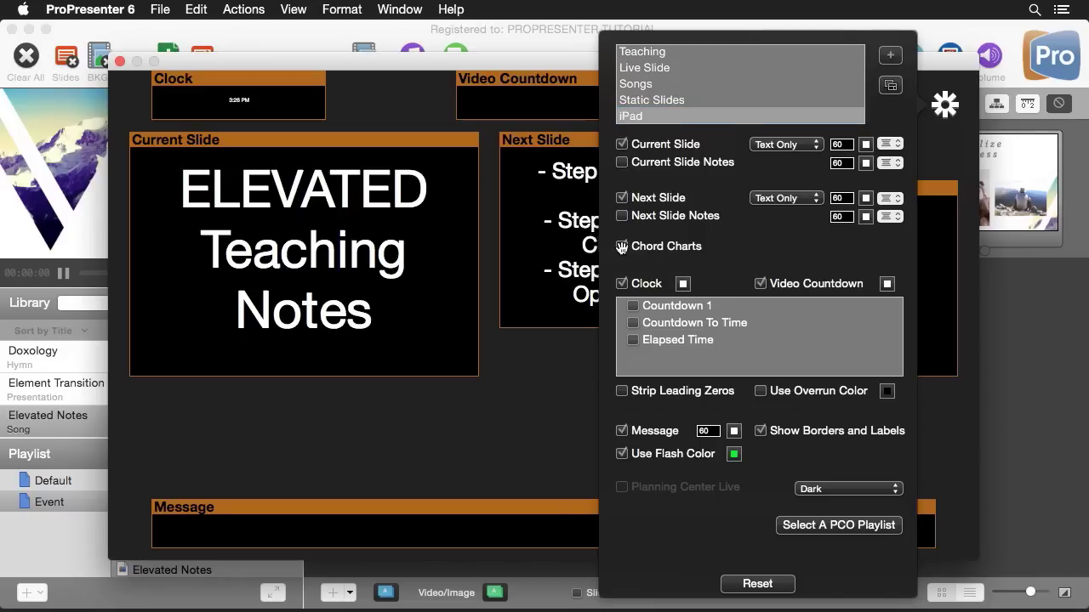
click(621, 246)
click(621, 284)
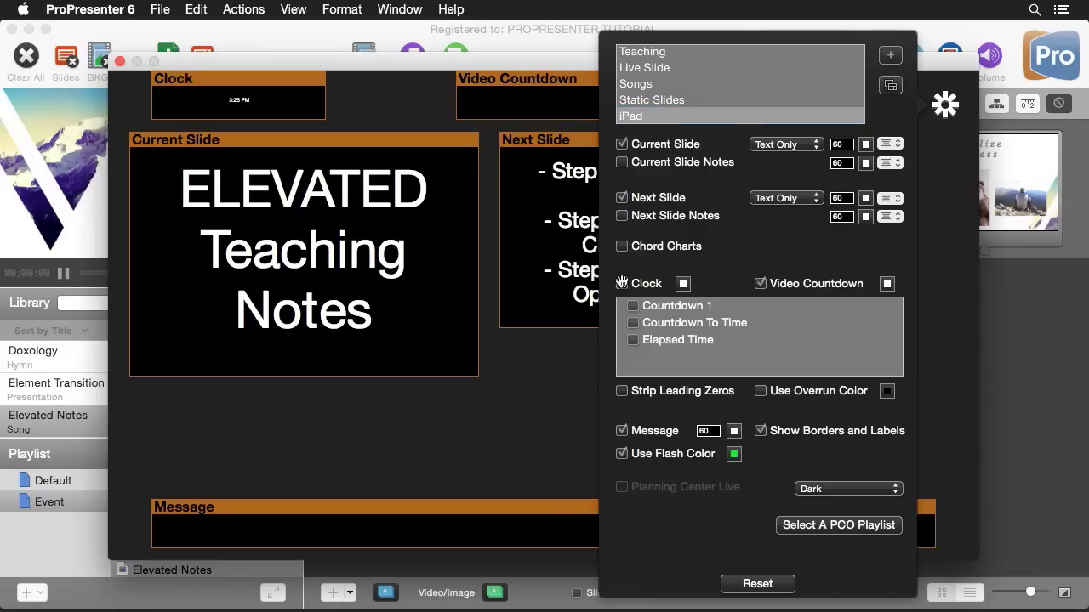
click(759, 283)
click(622, 431)
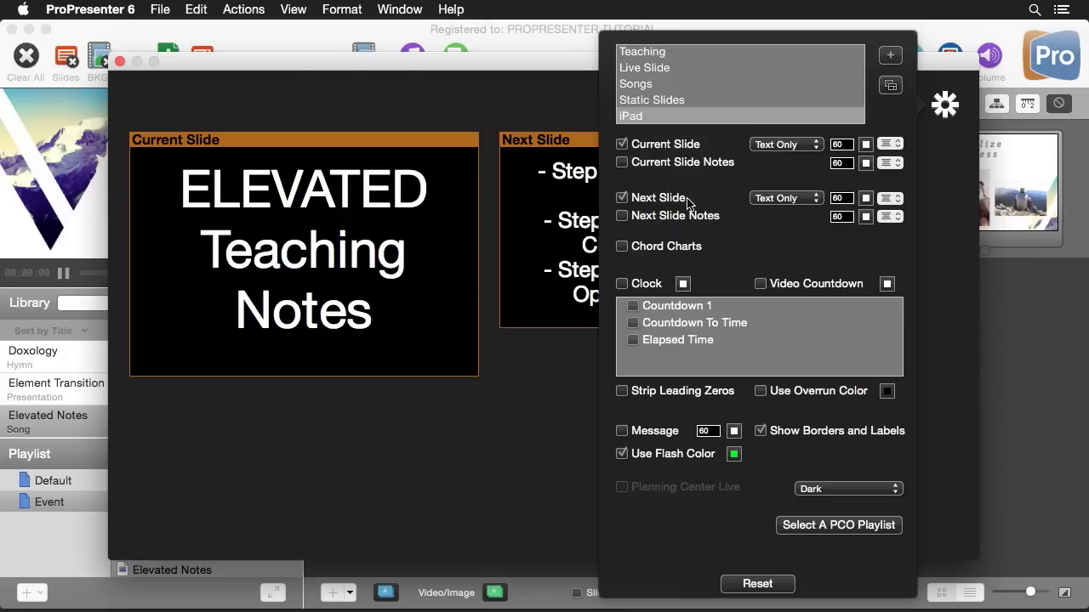
Set the Next Slide text colour to Lemon yellow
click(866, 199)
click(622, 313)
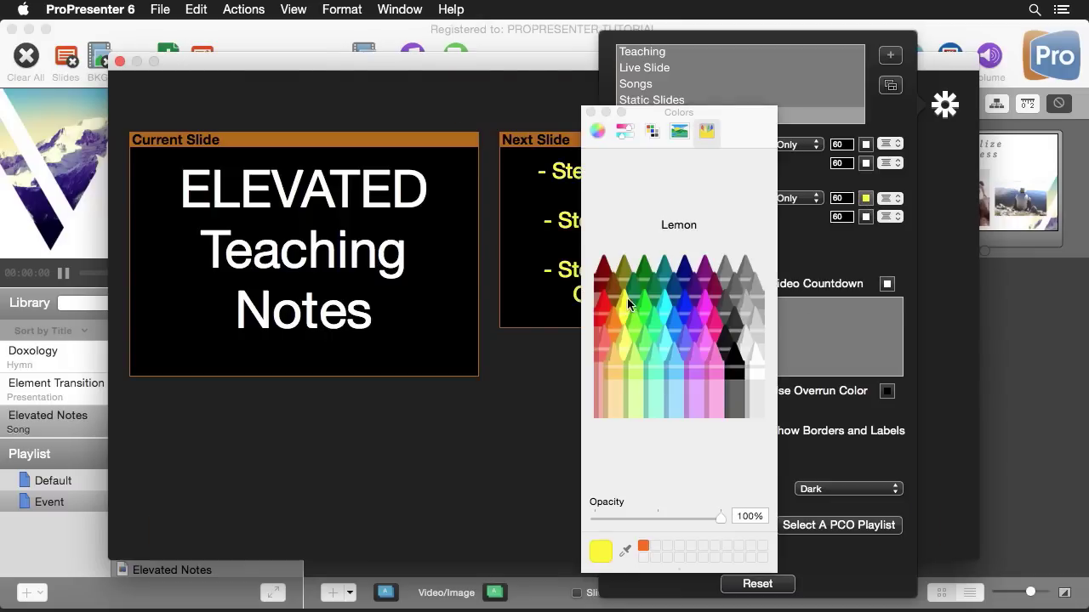
click(591, 112)
click(570, 105)
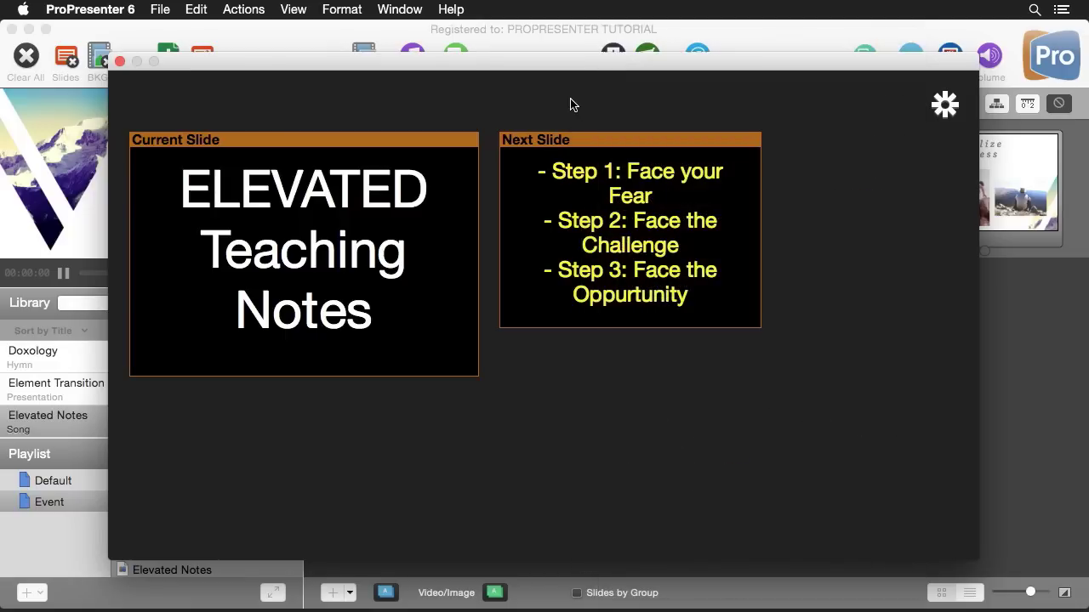
Resize the Next Slide box across the full bottom half and the Current Slide box across the top half
drag(648, 326, 659, 417)
drag(759, 415, 938, 449)
drag(745, 137, 328, 386)
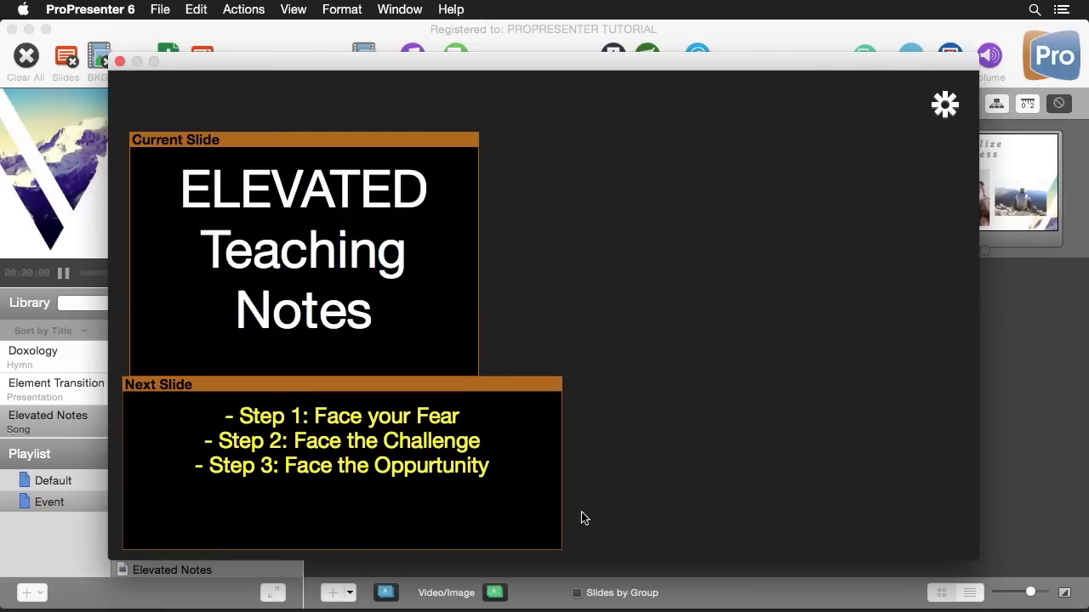
drag(554, 549, 972, 556)
drag(384, 148, 379, 90)
drag(469, 323, 967, 372)
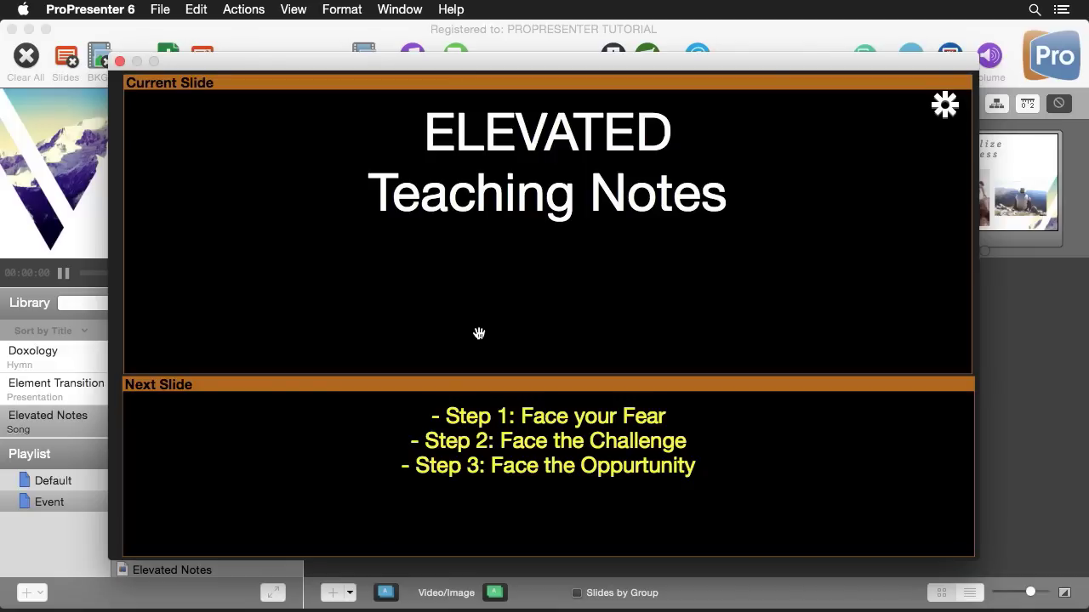
Close the stage display window and show the Cue Palette
click(120, 61)
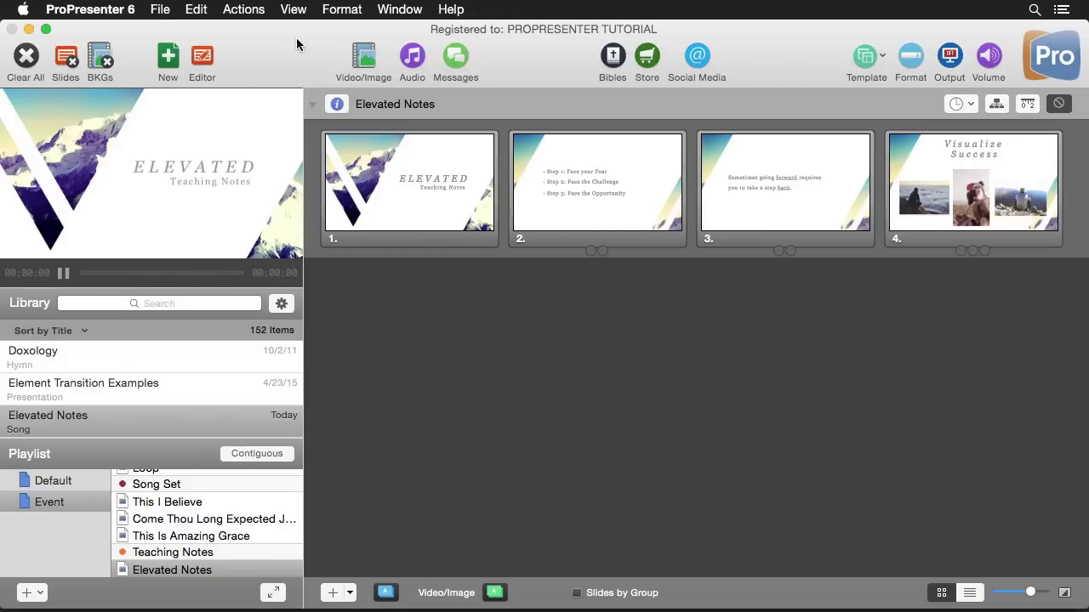
click(293, 9)
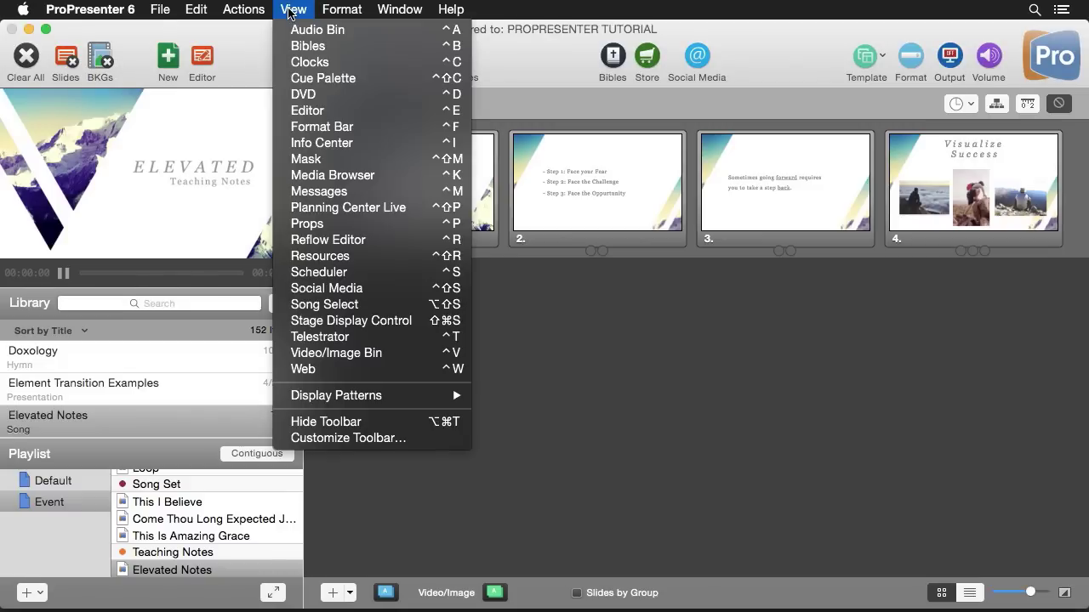
click(312, 78)
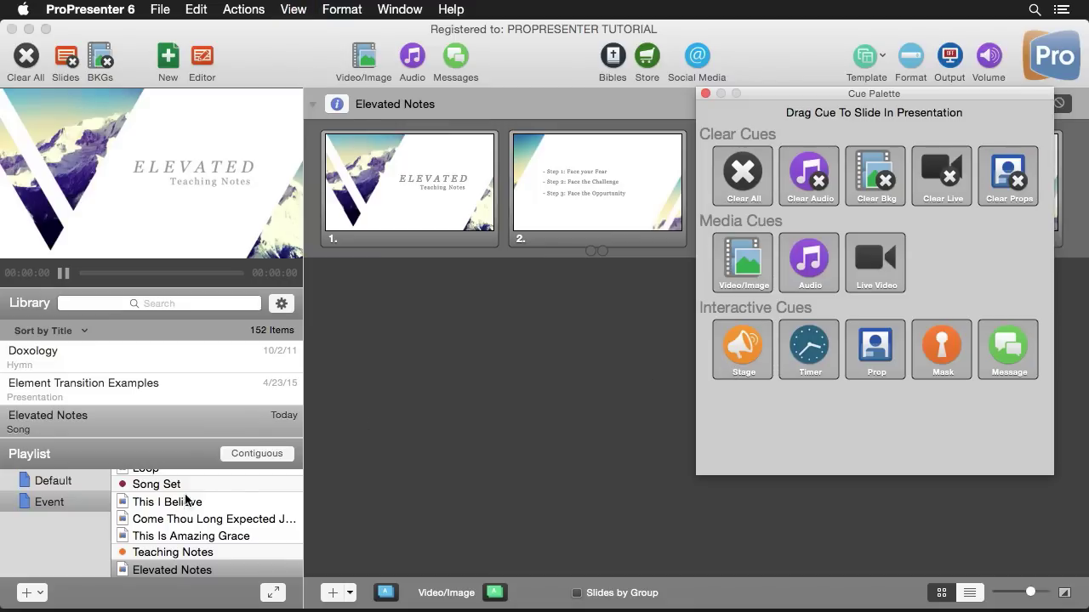
Put a stage cue switching to the Songs layout on slide 1 of This I Believe
click(178, 509)
click(174, 502)
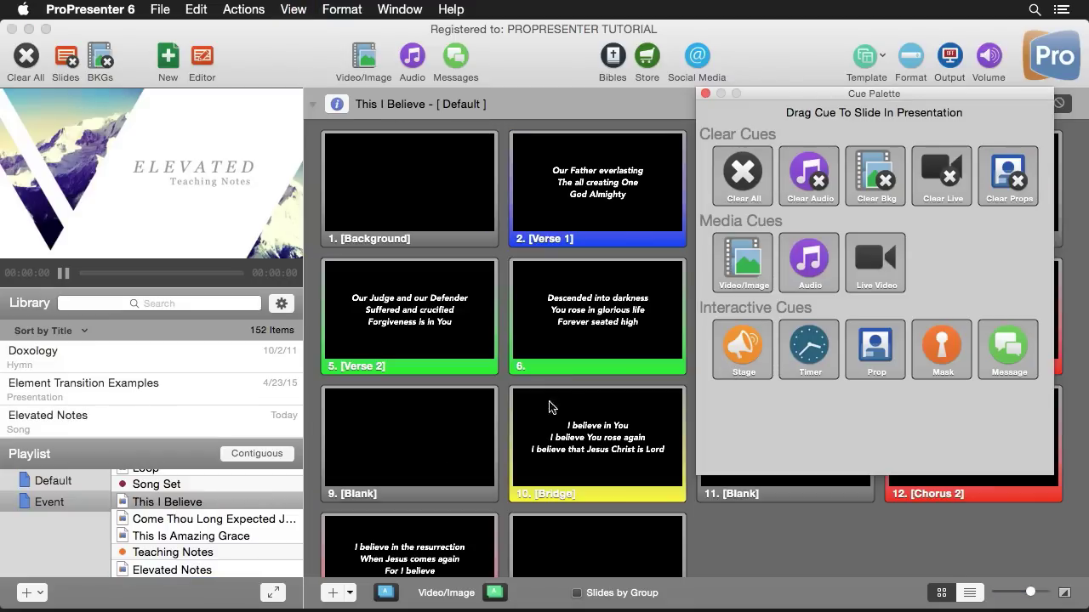
drag(748, 350, 395, 160)
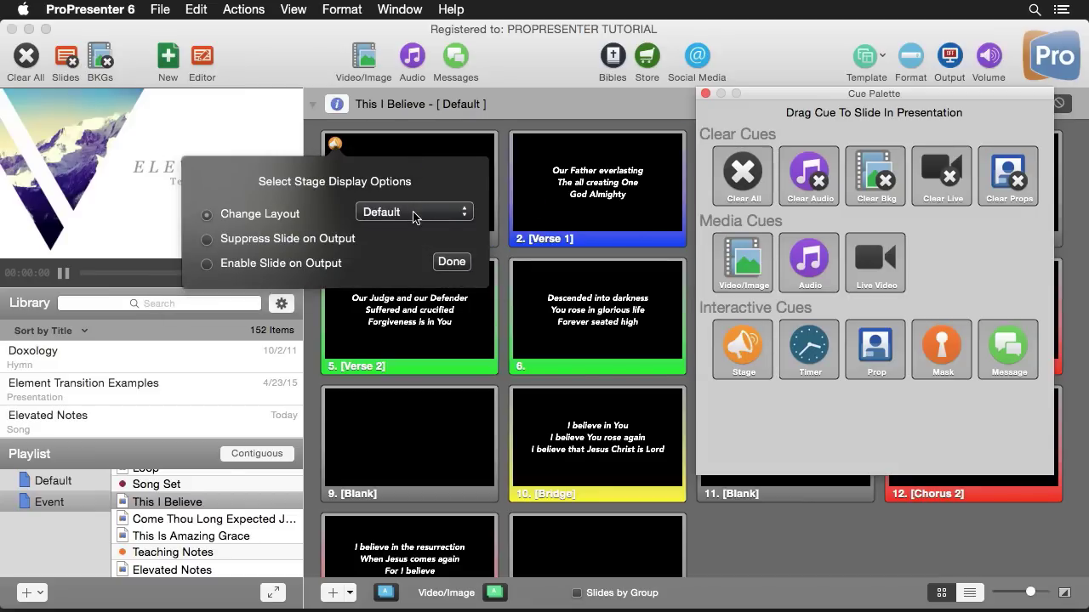
click(415, 218)
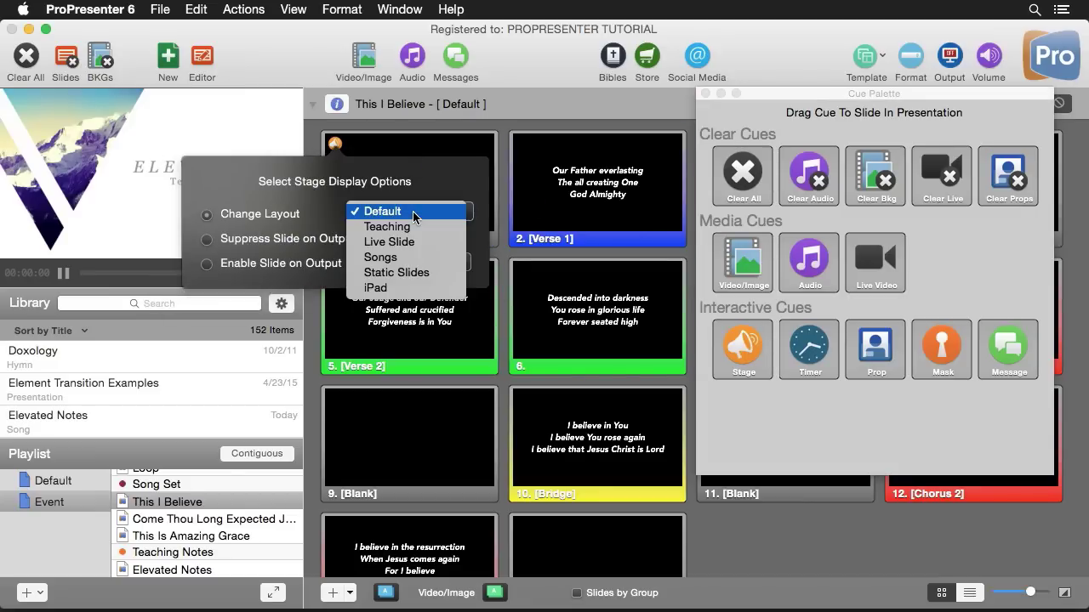
click(393, 257)
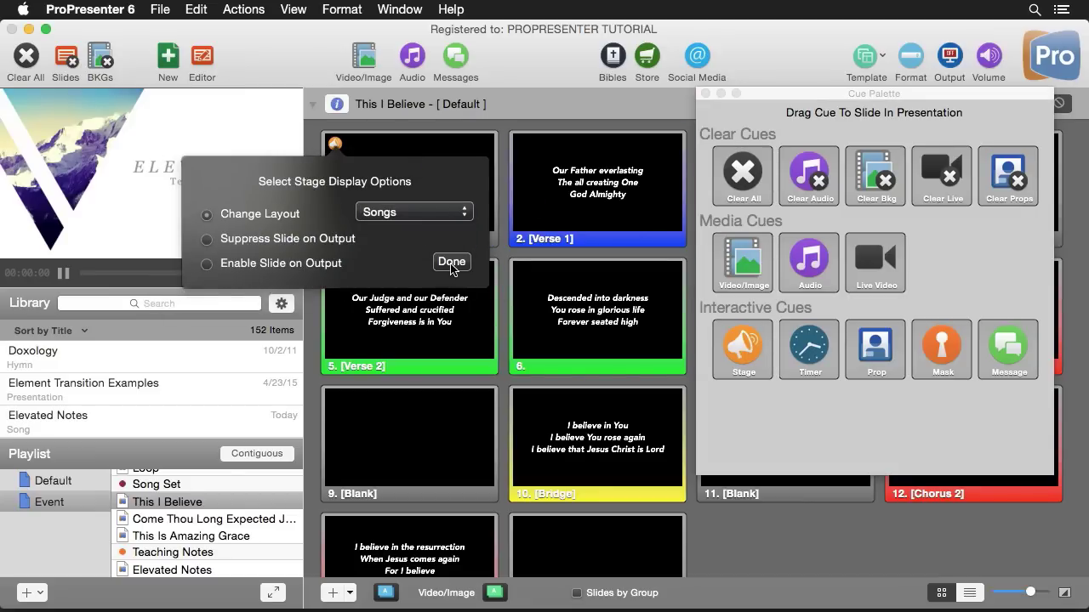
click(452, 264)
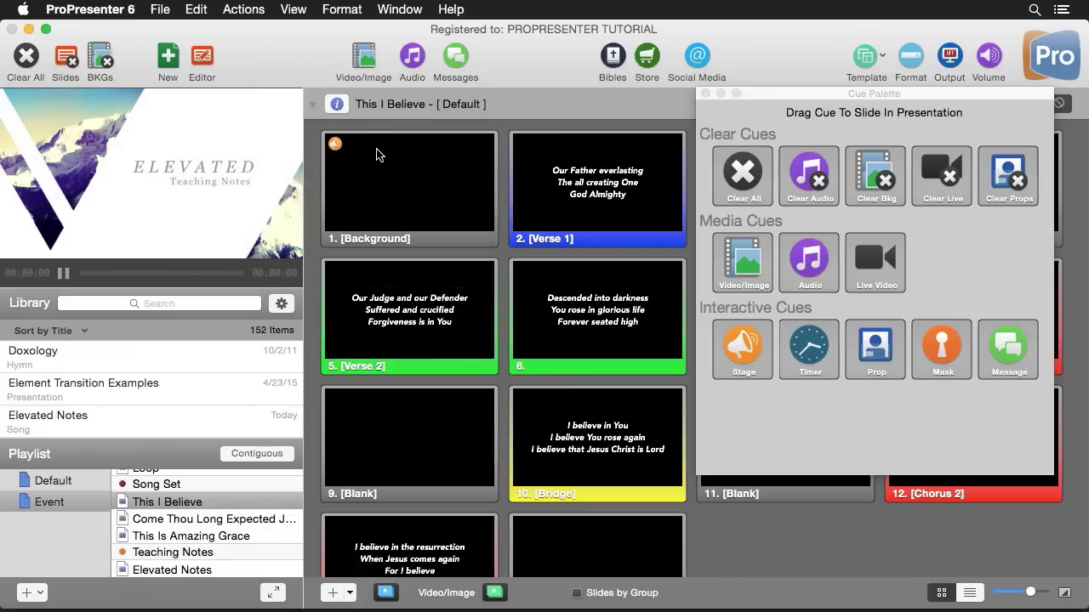
Add stage cues to Come Thou Long Expected Jesus: Suppress Slide on Output at slide 1, Enable Slide on Output at slide 6
click(219, 521)
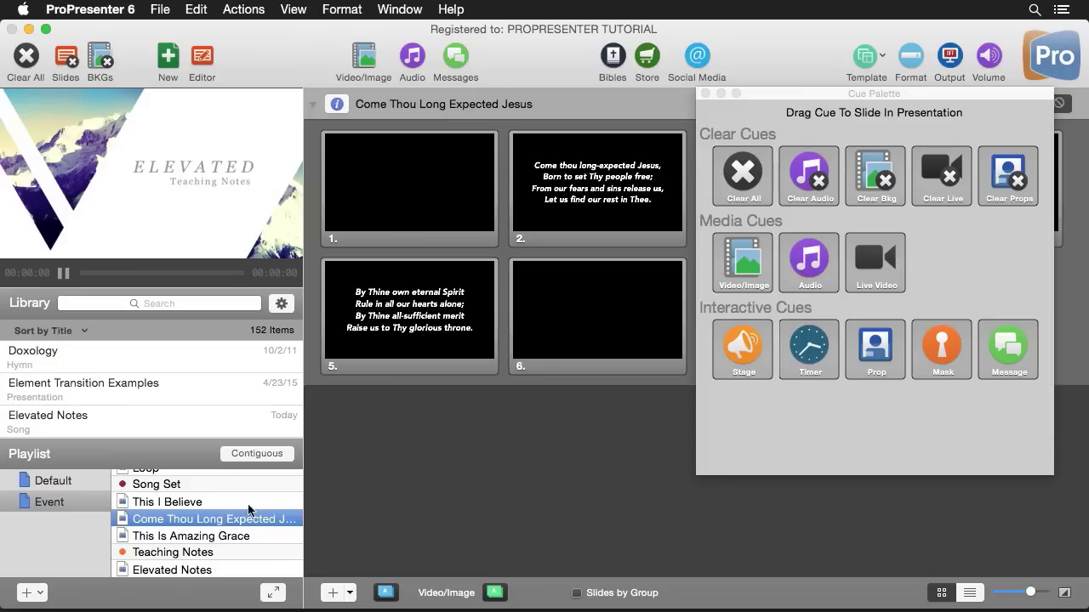
drag(747, 354, 441, 175)
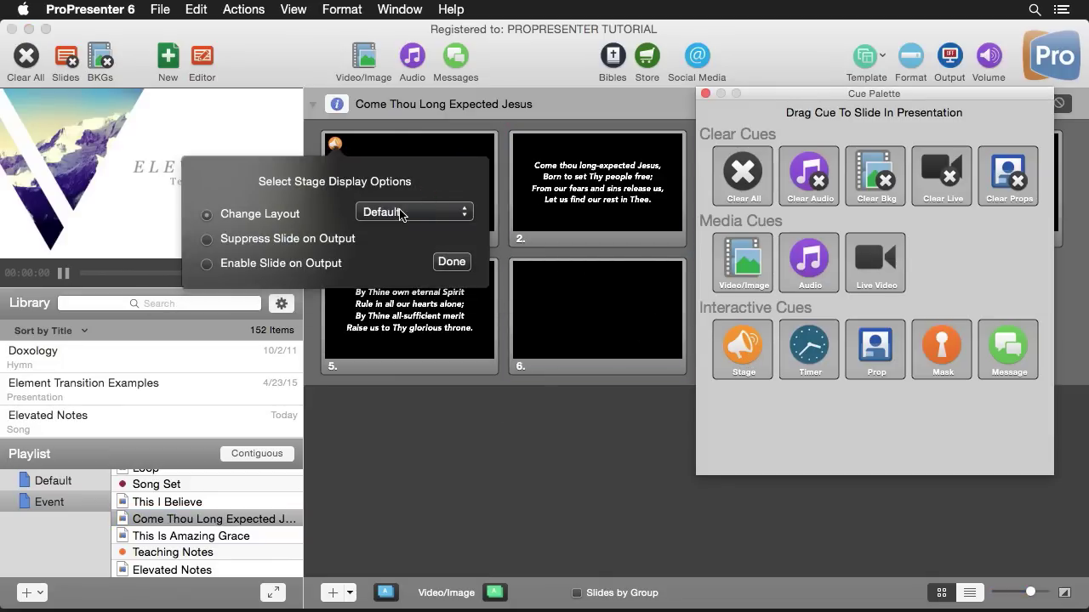
click(219, 242)
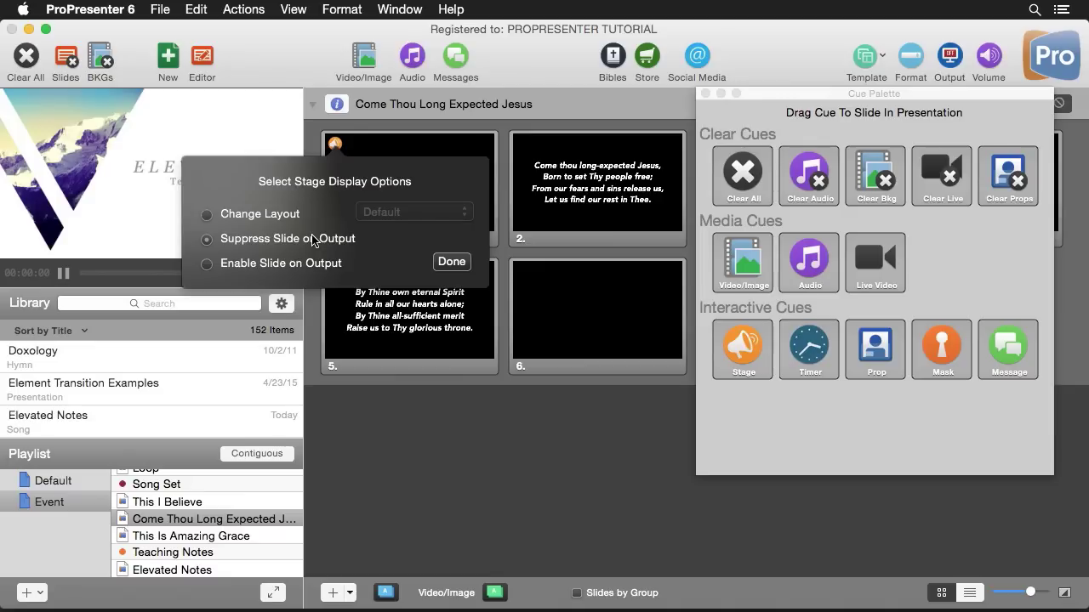
click(464, 264)
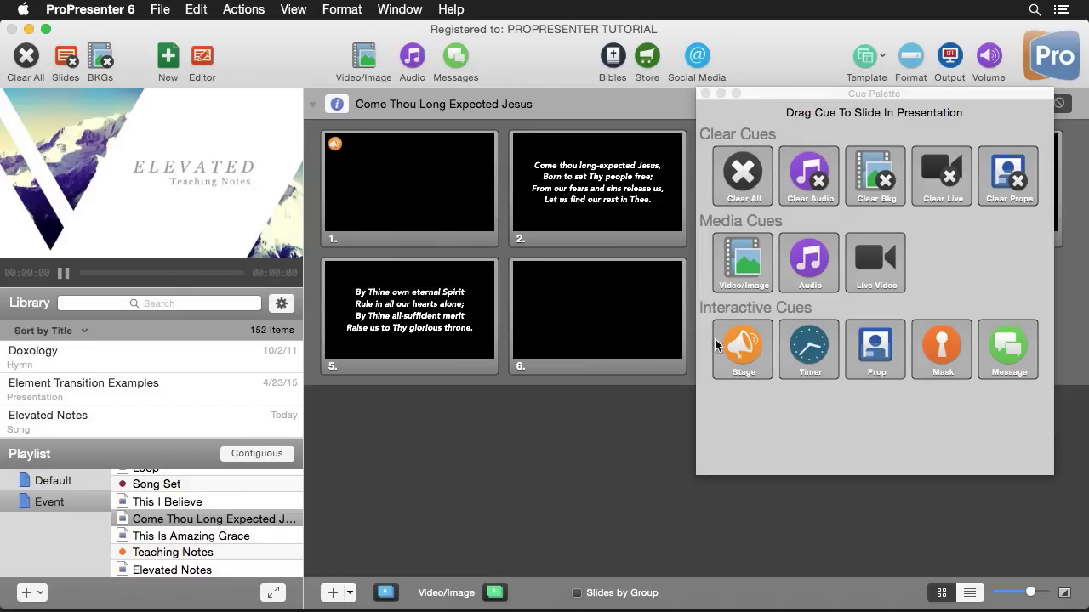
drag(717, 345, 574, 316)
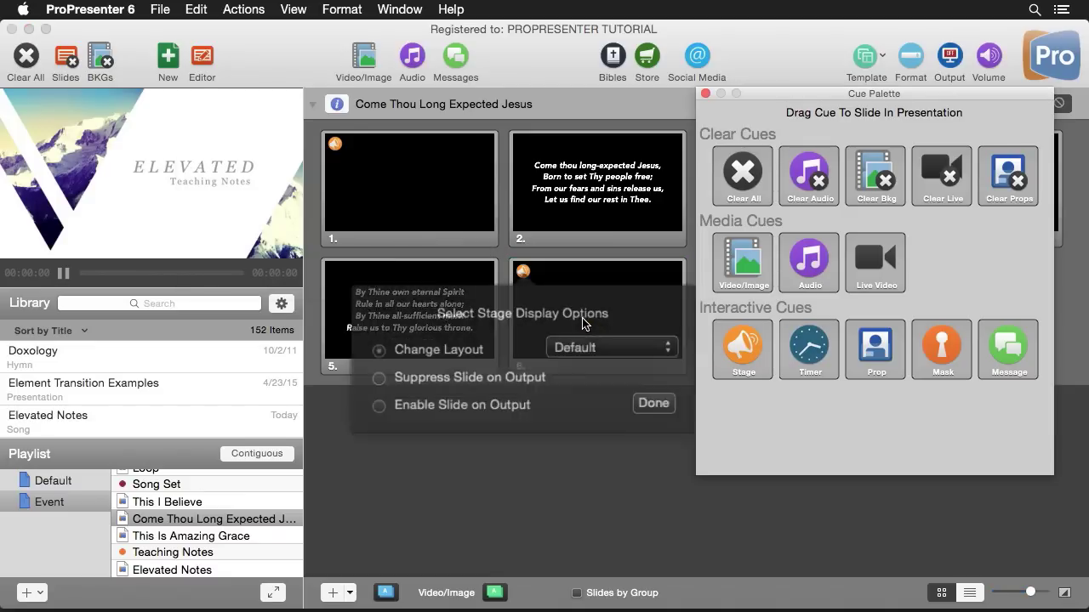
click(487, 393)
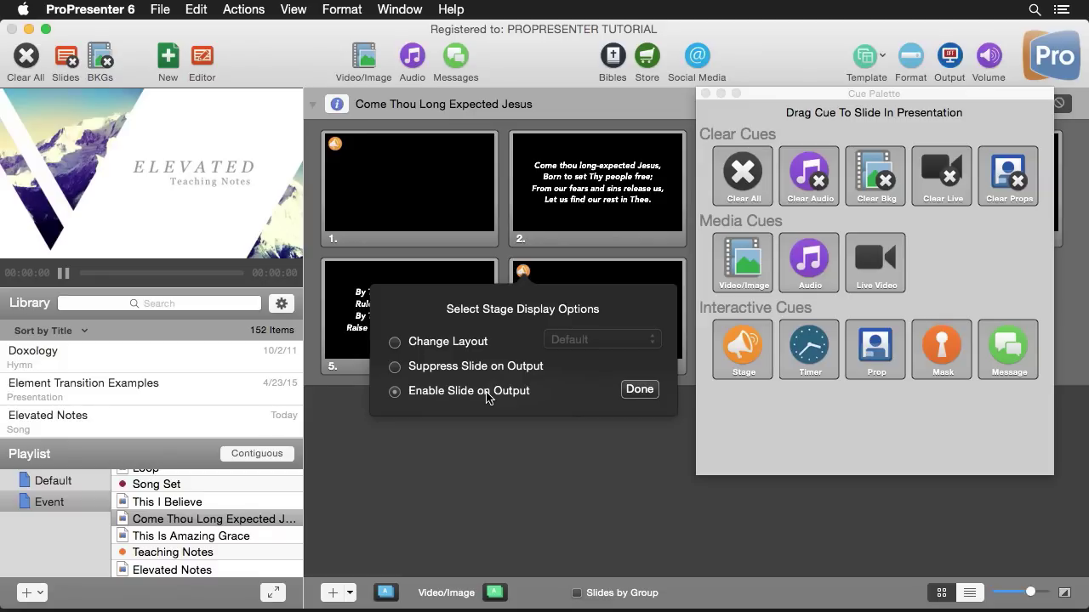
Confirm the enable-output cue, then give Elevated Notes slide 1 a stage cue switching to Static Slides
click(643, 390)
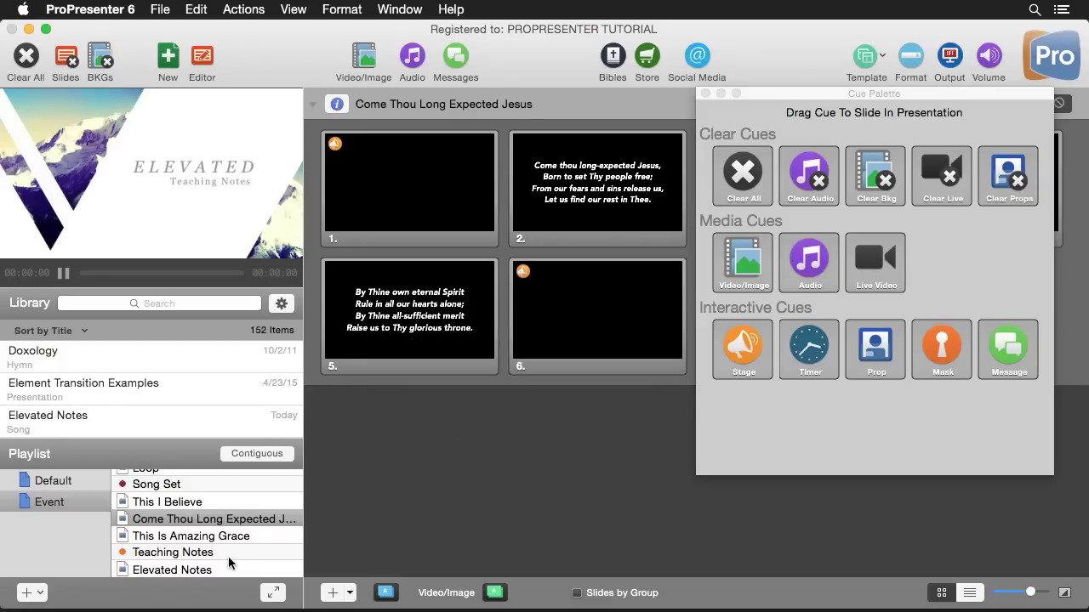
click(196, 570)
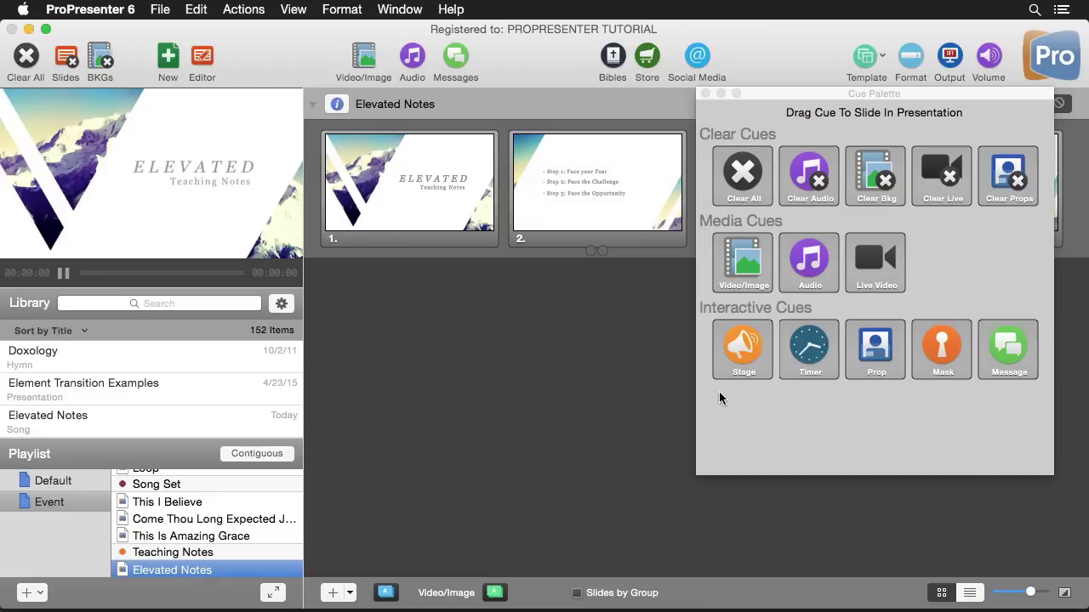
drag(732, 349, 442, 194)
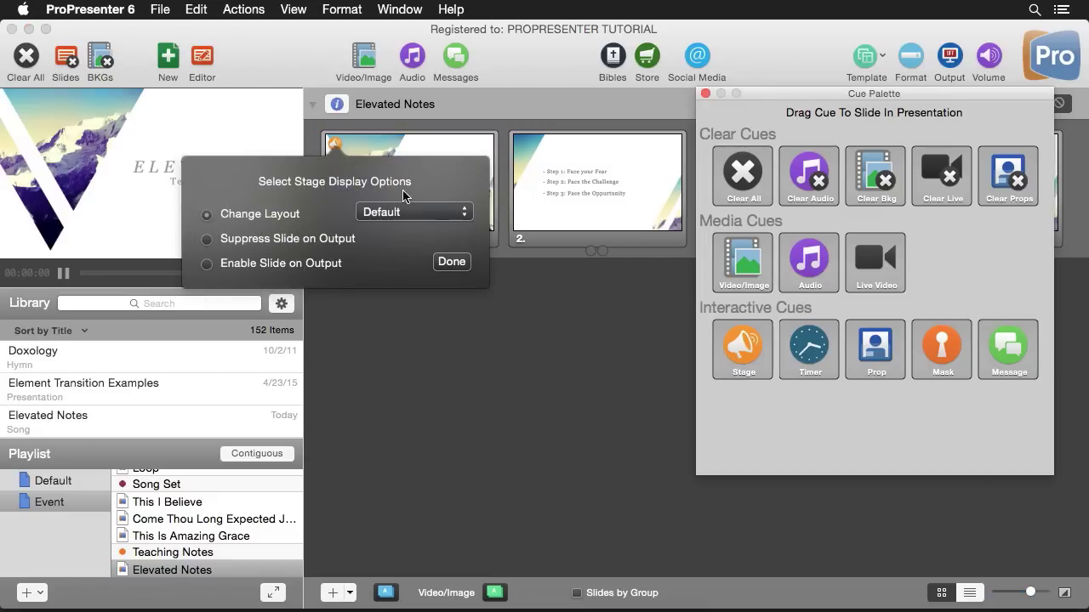
click(407, 212)
click(415, 273)
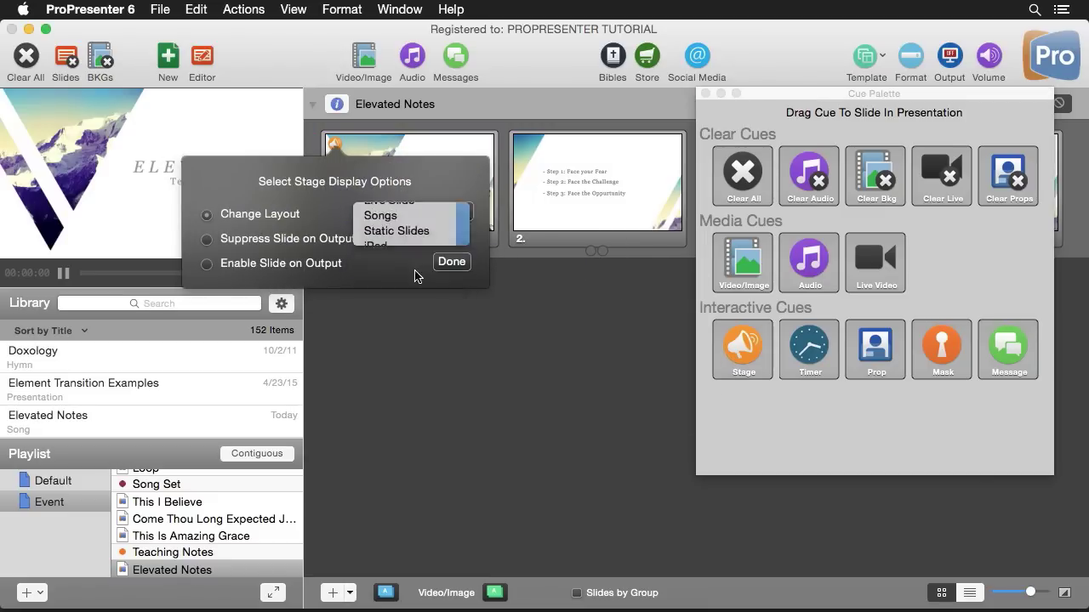
click(452, 261)
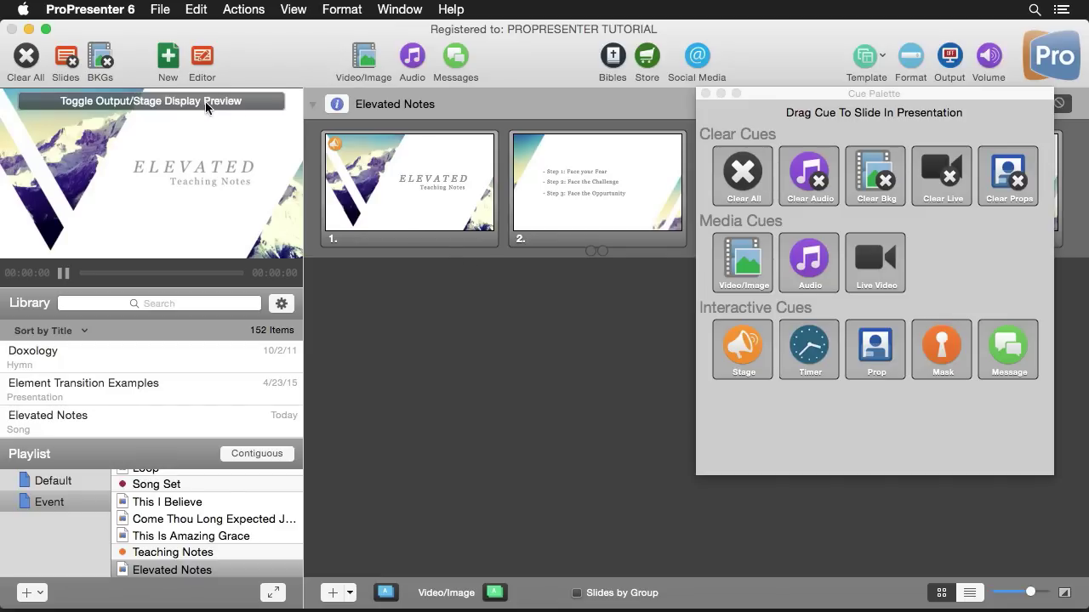
Preview the stage display while taking This I Believe's Background, Verse 1, Verse 2 and slide 6 live
click(221, 101)
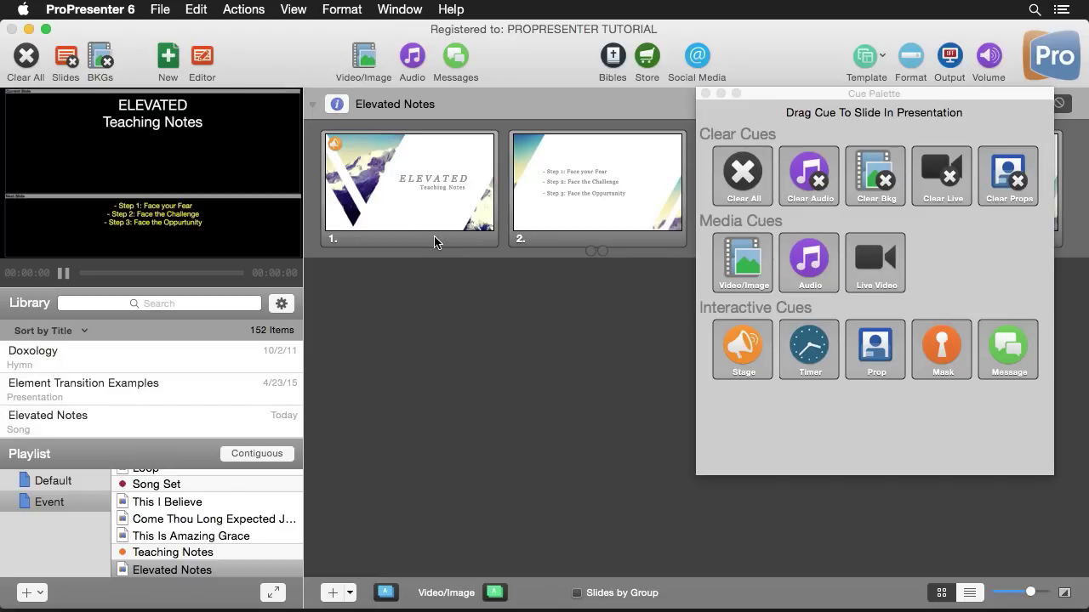
click(192, 503)
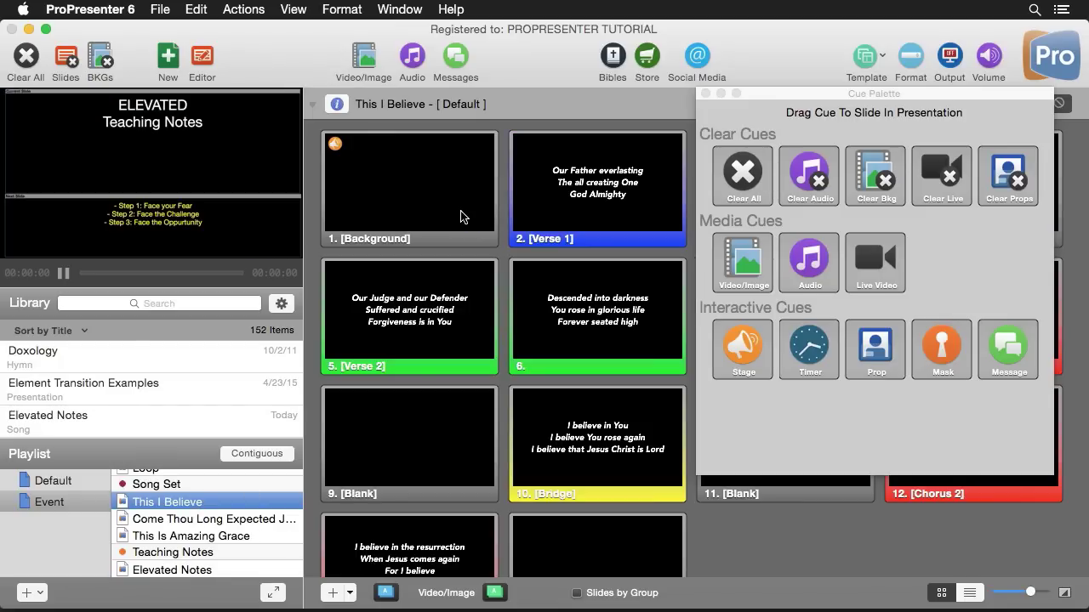
click(423, 205)
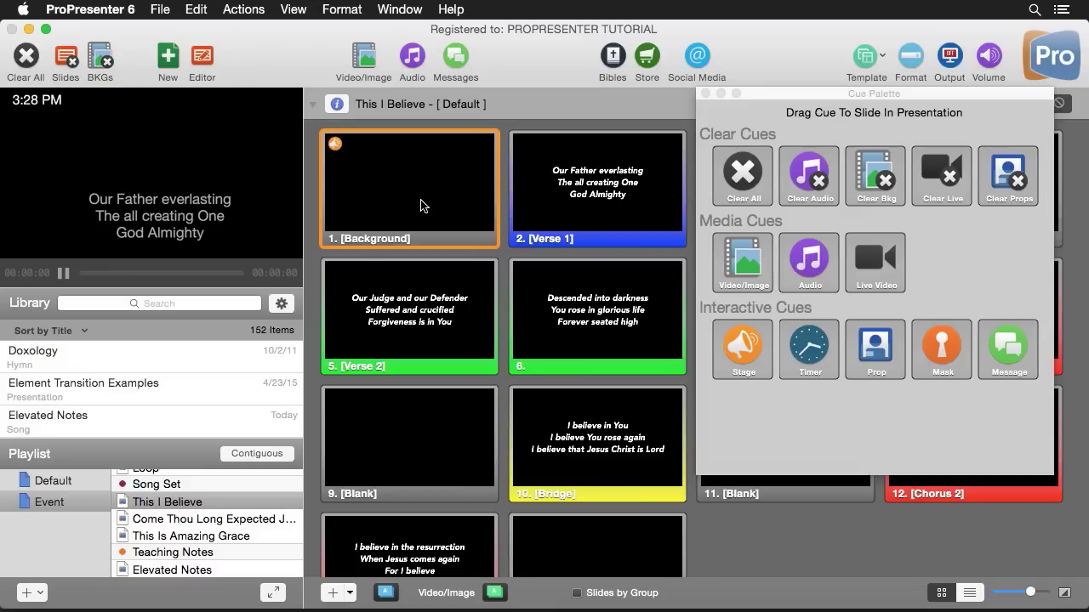
click(569, 204)
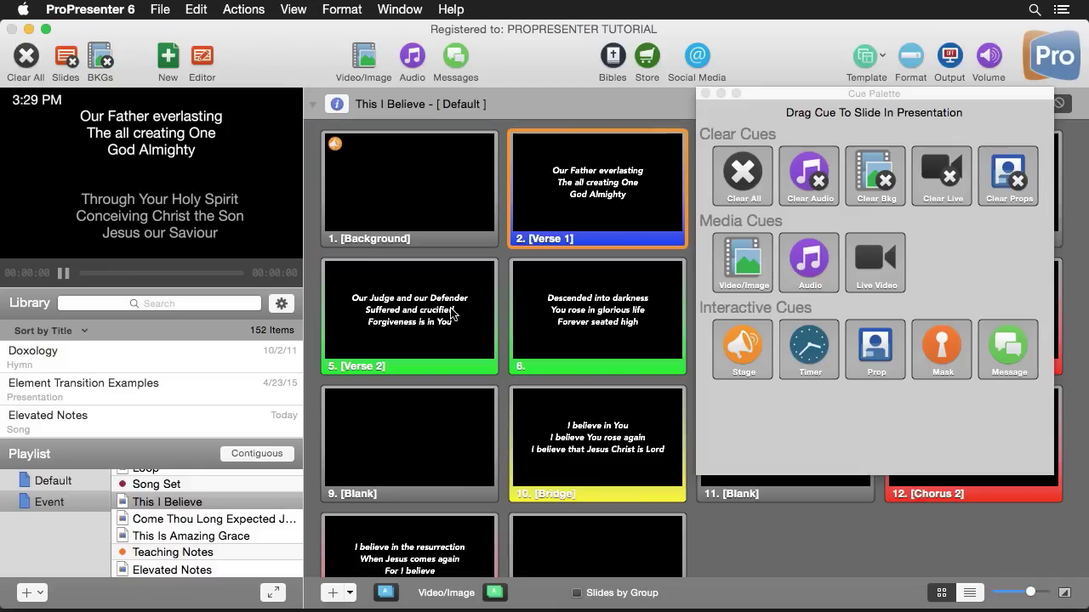
click(439, 322)
click(597, 315)
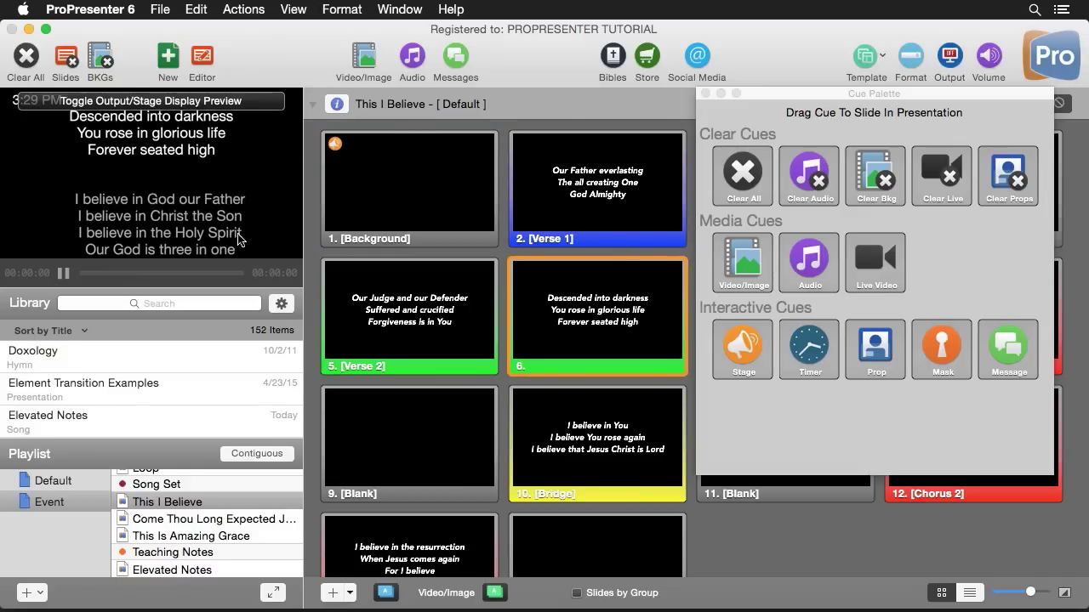
Clear to the blank slide, then take Come Thou Long Expected Jesus slides 1 and 2 live, previewing output
click(595, 549)
click(259, 520)
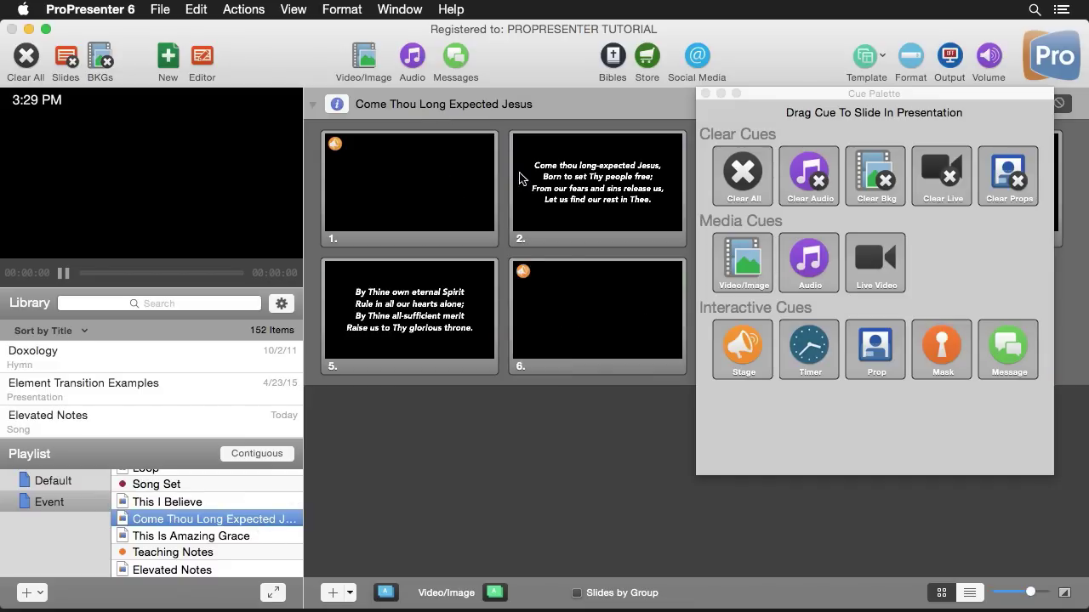
click(440, 172)
click(440, 172)
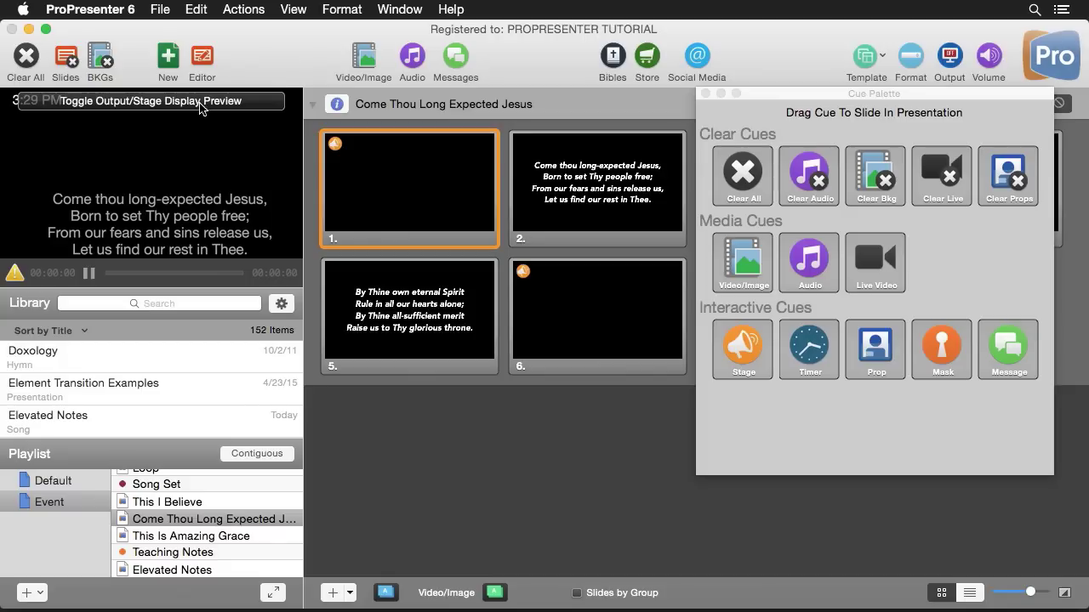
click(202, 108)
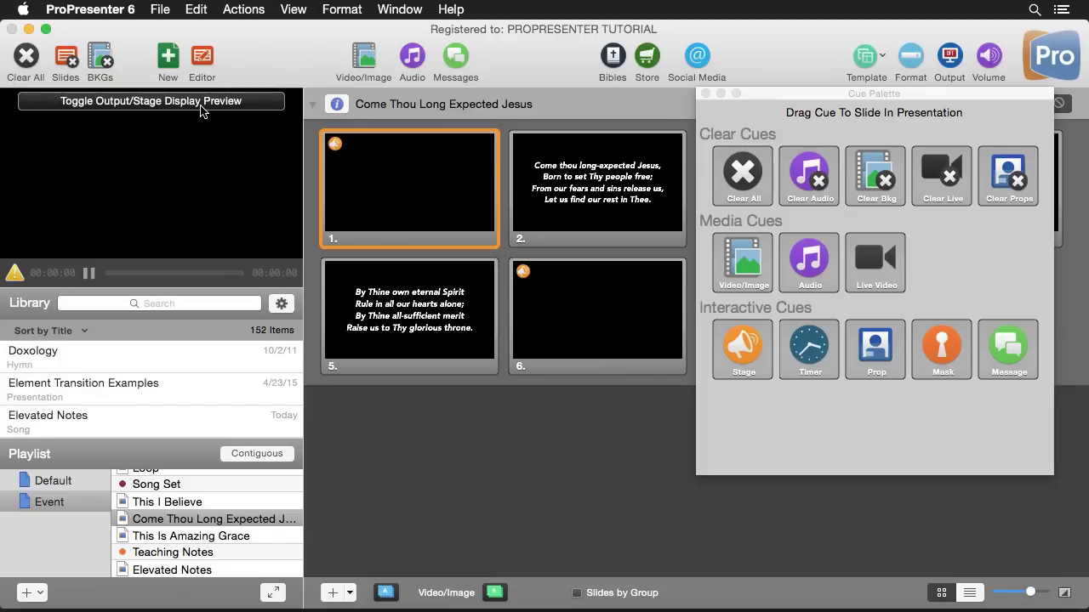
click(614, 195)
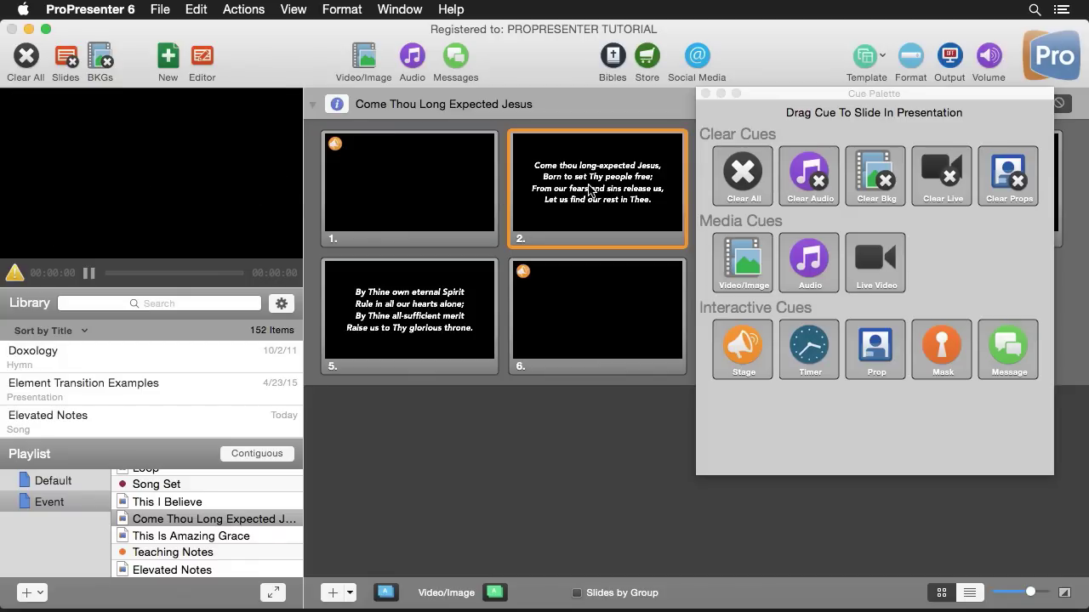
Compare stage display and output while taking slides 5, 6, then 5 again live
click(232, 103)
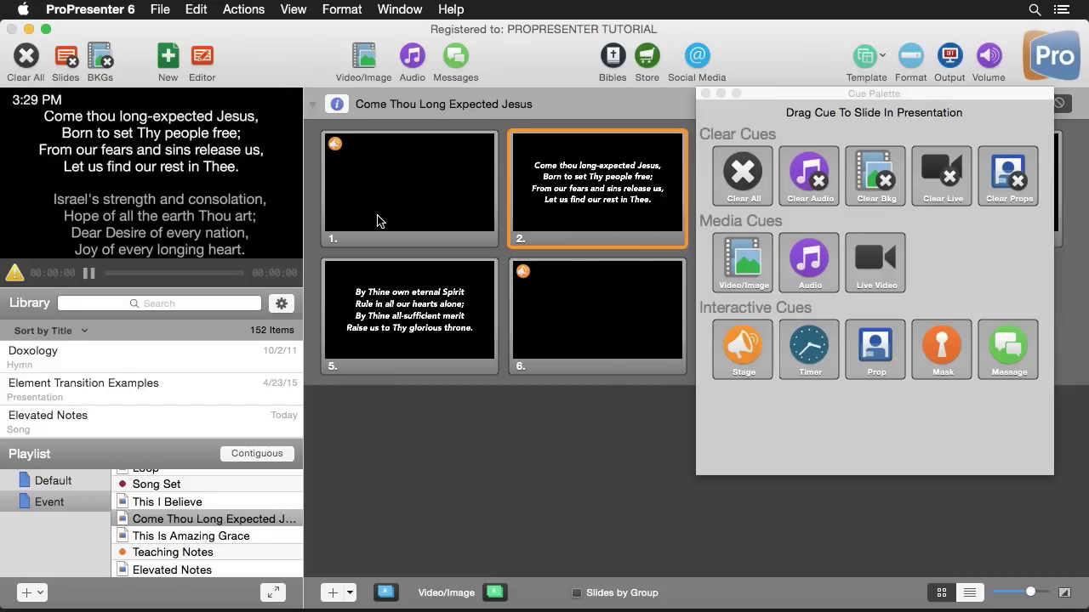
click(440, 316)
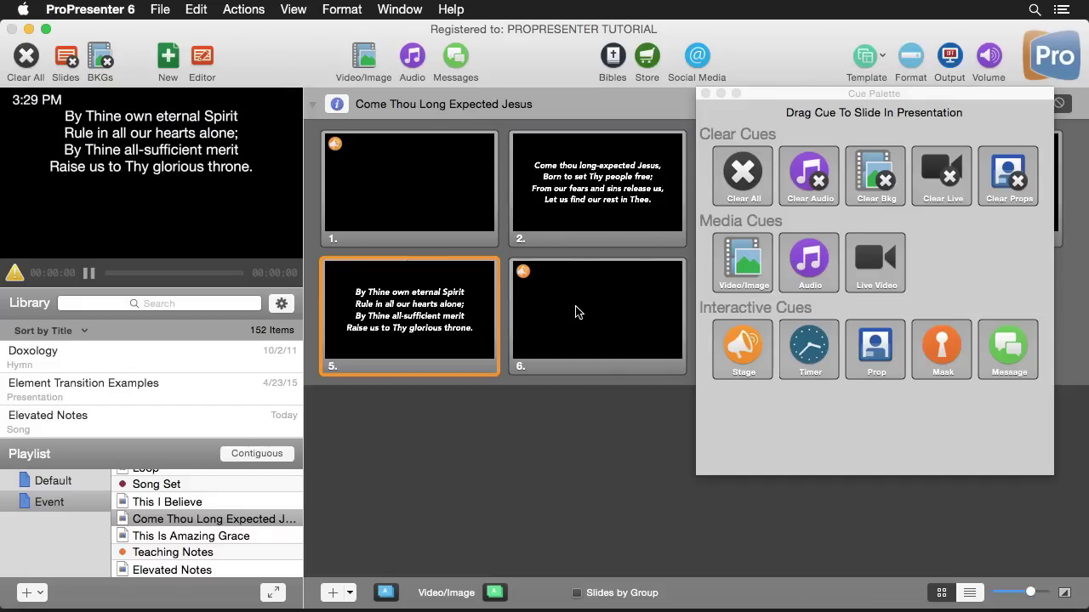
click(575, 312)
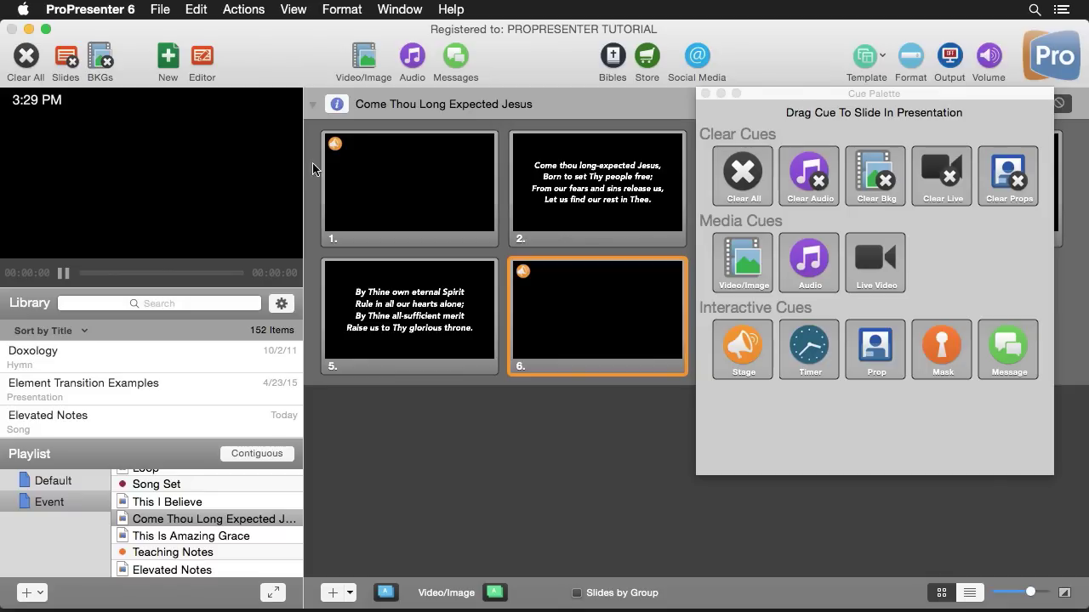
click(235, 104)
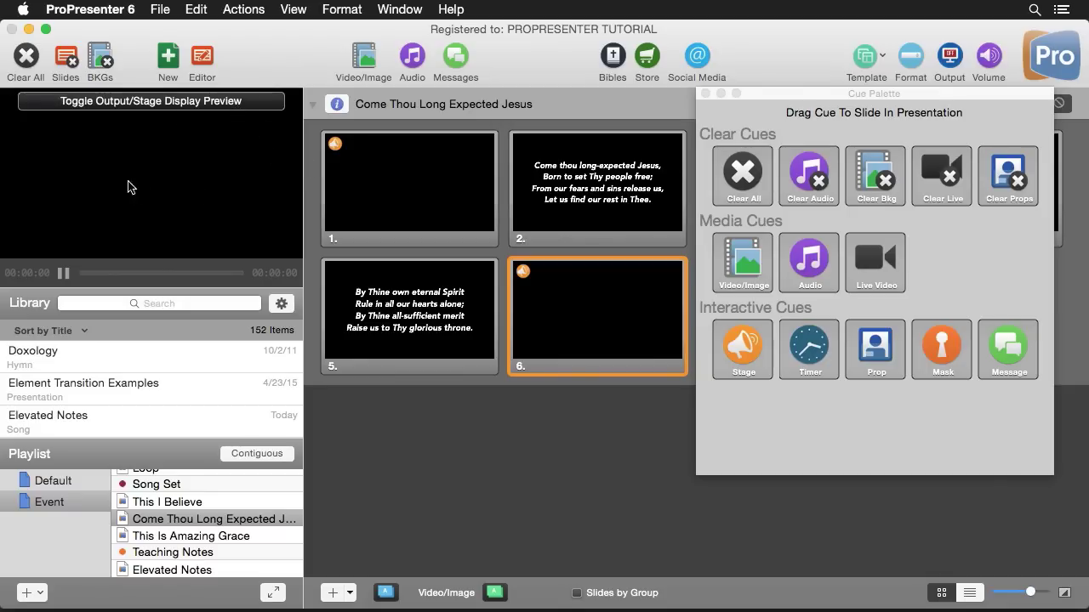
click(434, 319)
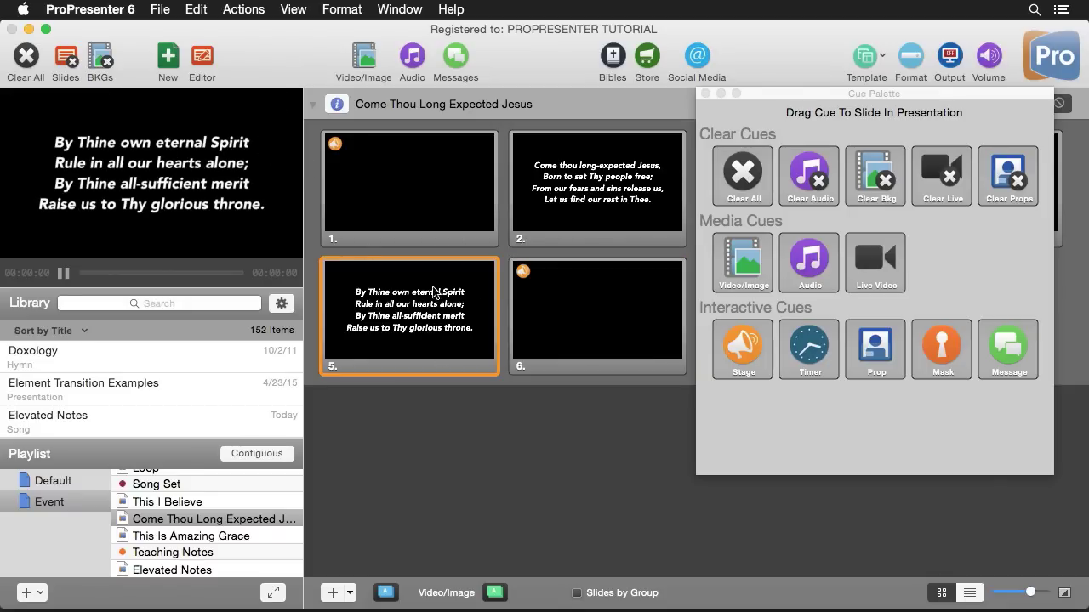
Take Elevated Notes slides 1 and 2 live, checking the stage display preview in between
click(192, 571)
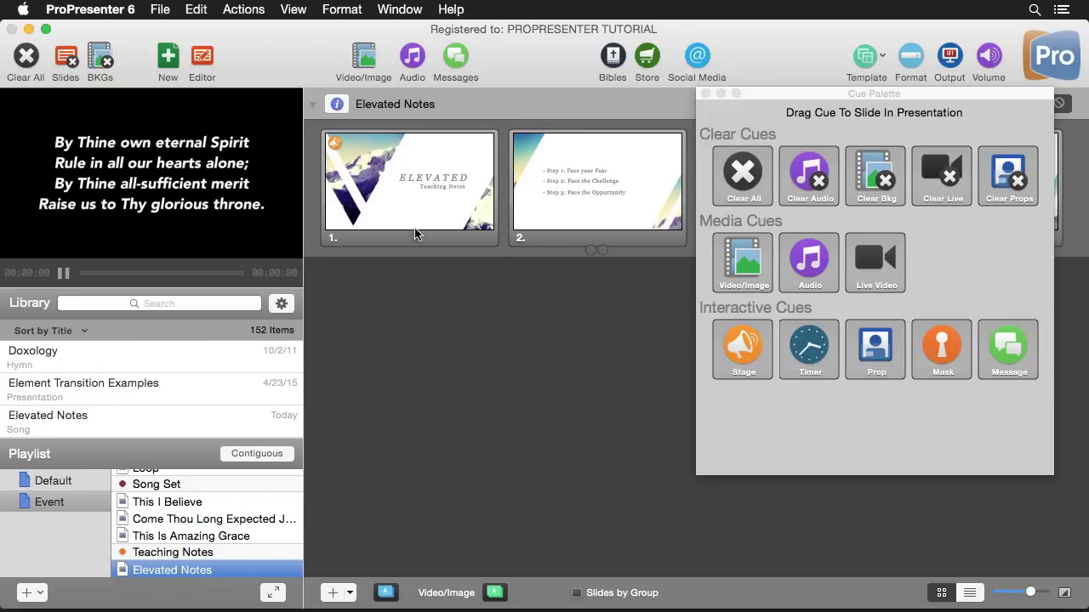
click(414, 195)
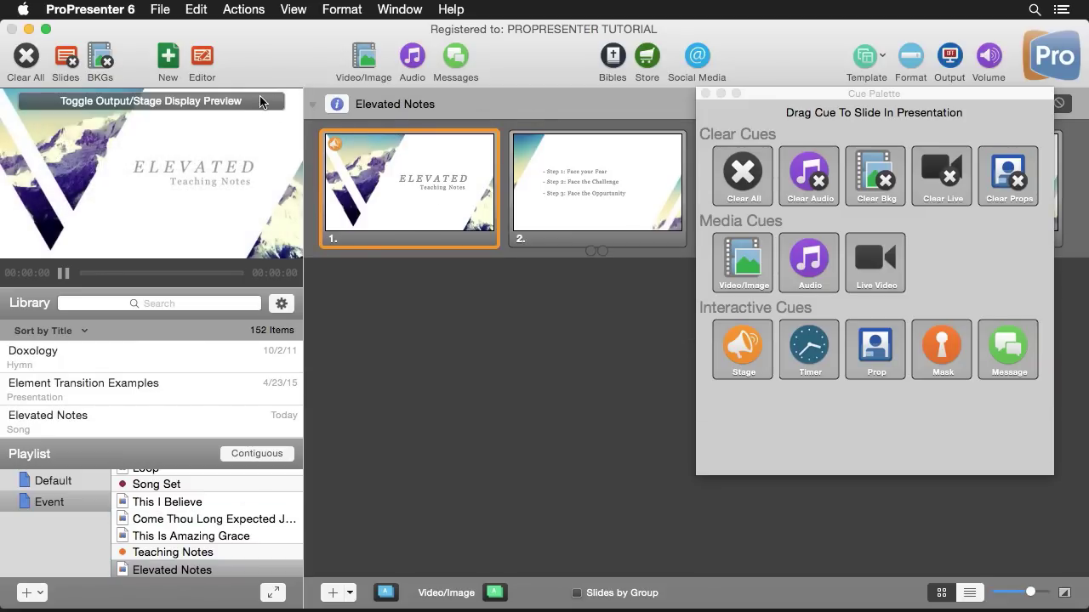
click(255, 104)
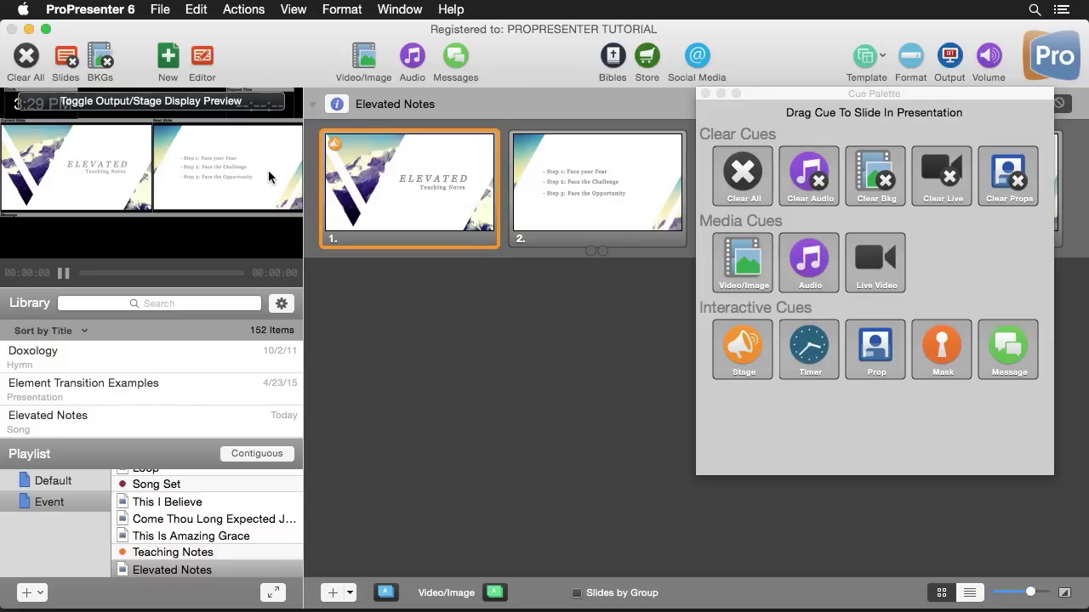
click(619, 196)
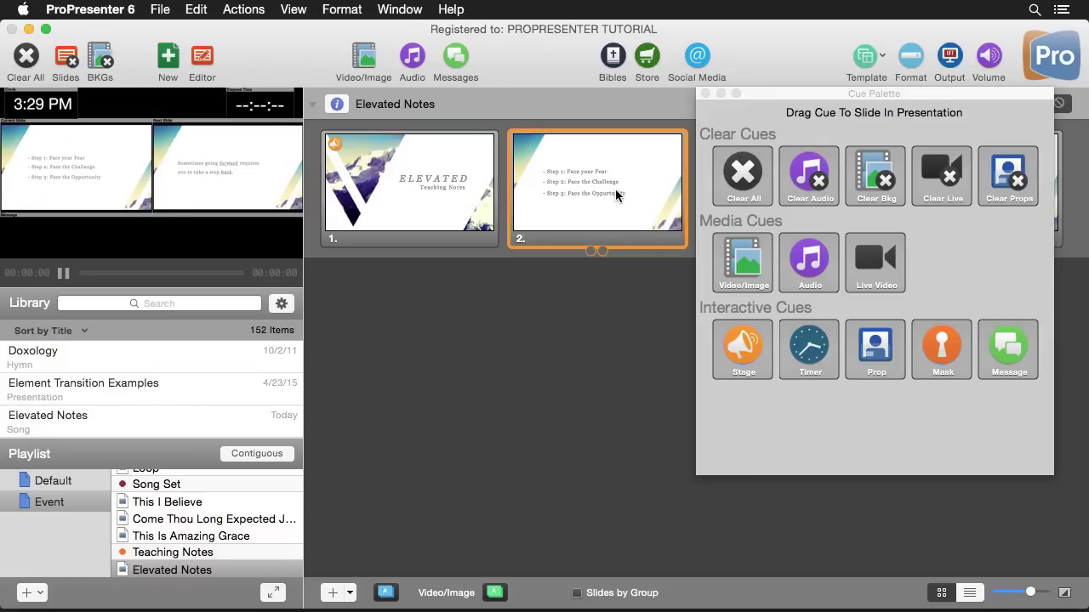
click(258, 102)
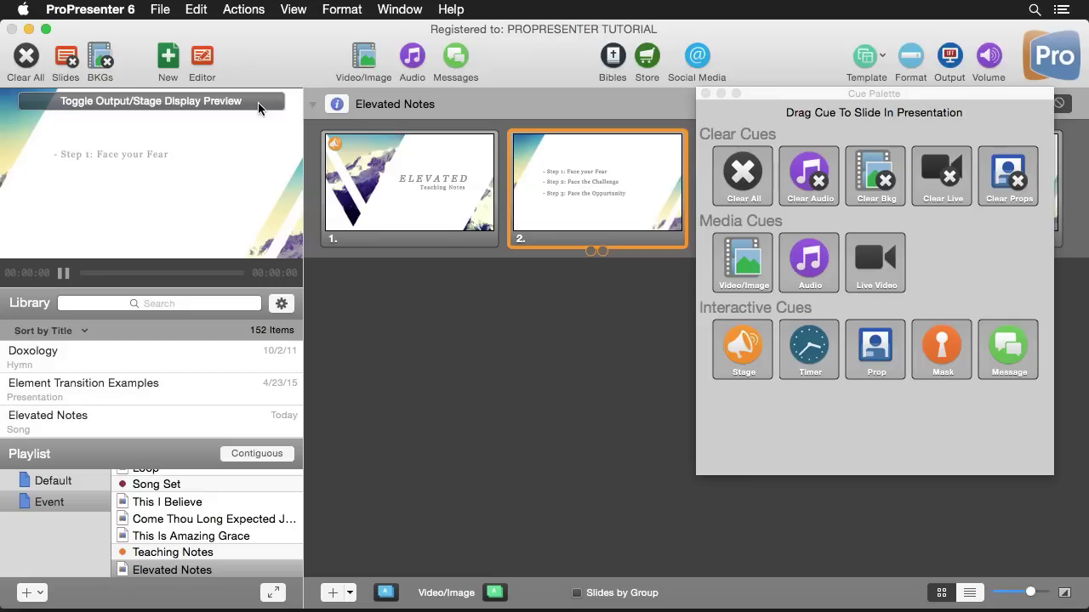
Open Stage Display Control and start a Hello message, previewing the stage display
click(302, 10)
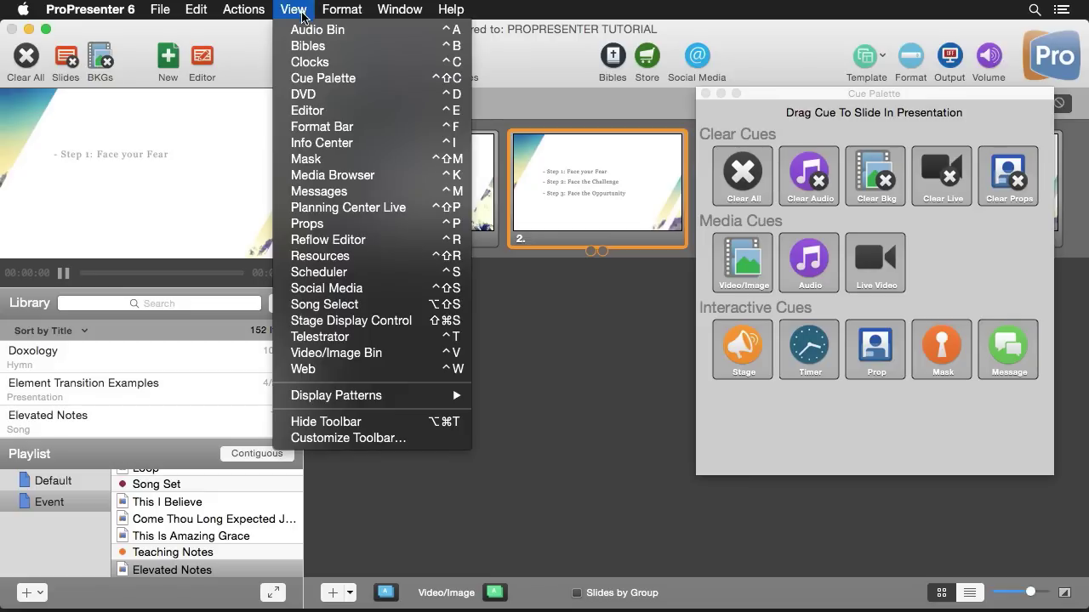
click(403, 331)
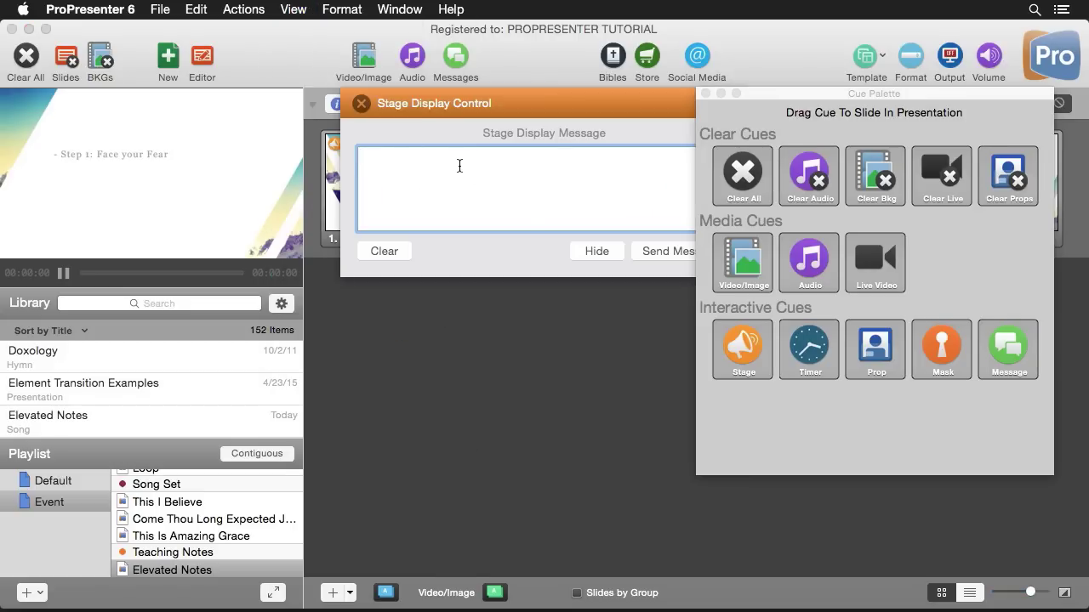
text(Hello)
click(249, 106)
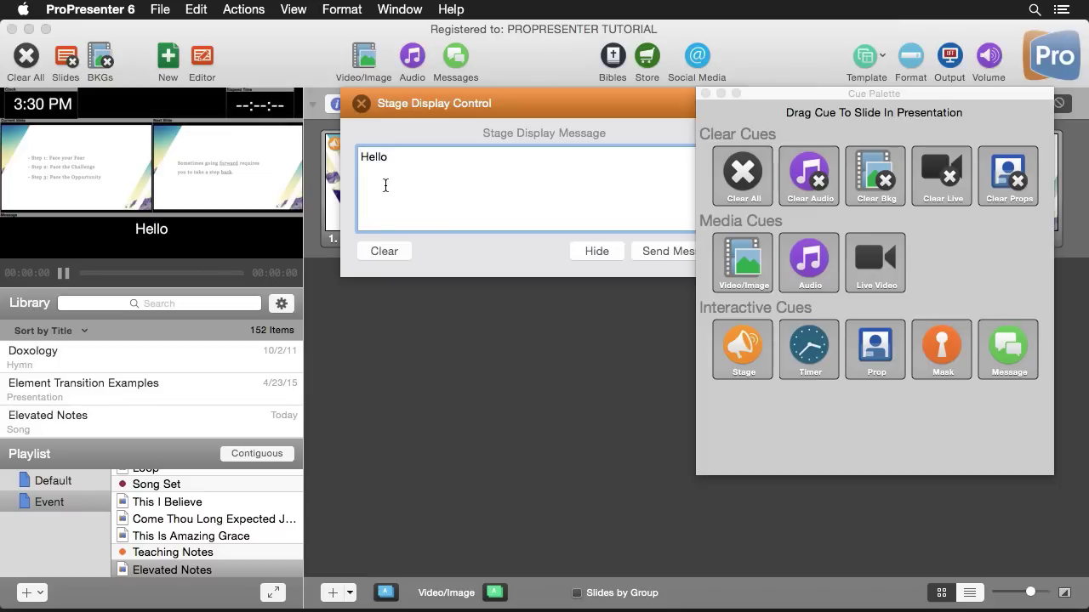
Change the message to 'Hi', send it, and close the stage message window
drag(405, 162, 349, 162)
text(Hi)
click(665, 255)
click(361, 103)
click(26, 98)
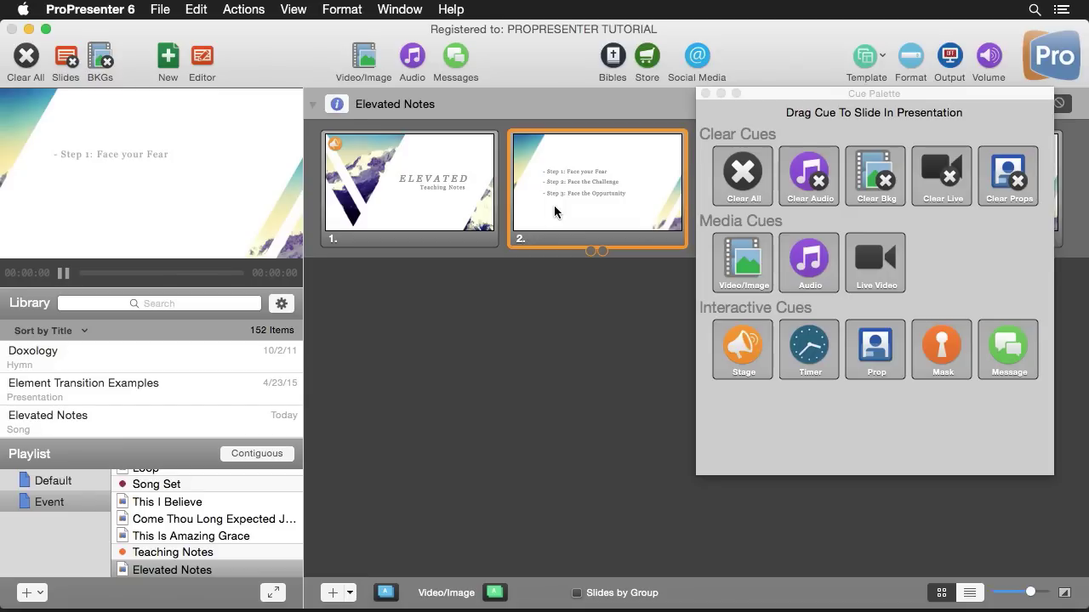
Edit the 'Step 1: Face your Fear' slide, hide the Cue Palette, and show slide properties
click(213, 61)
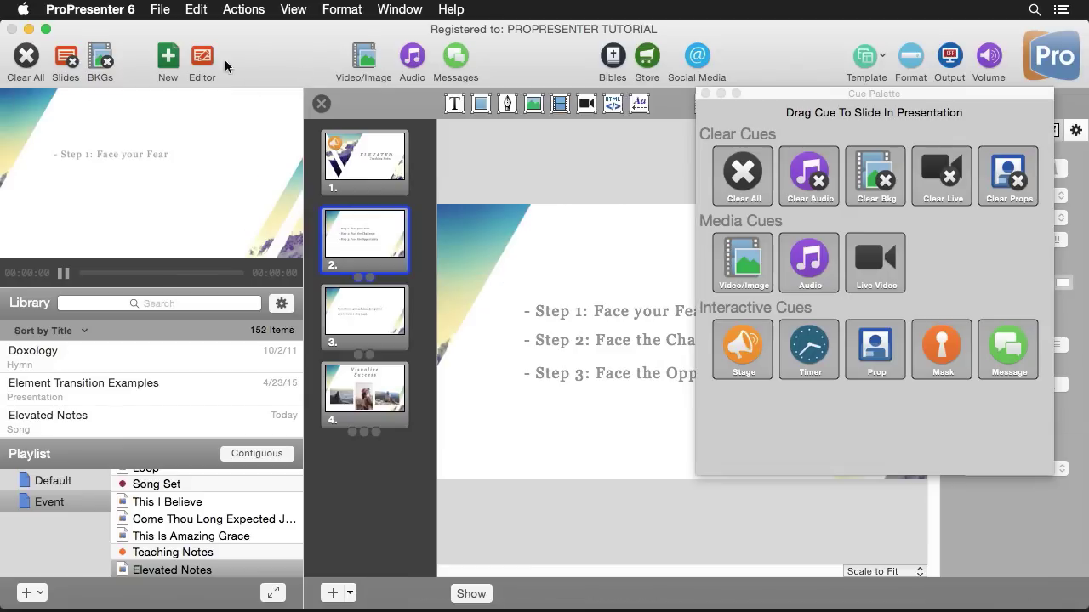
click(705, 92)
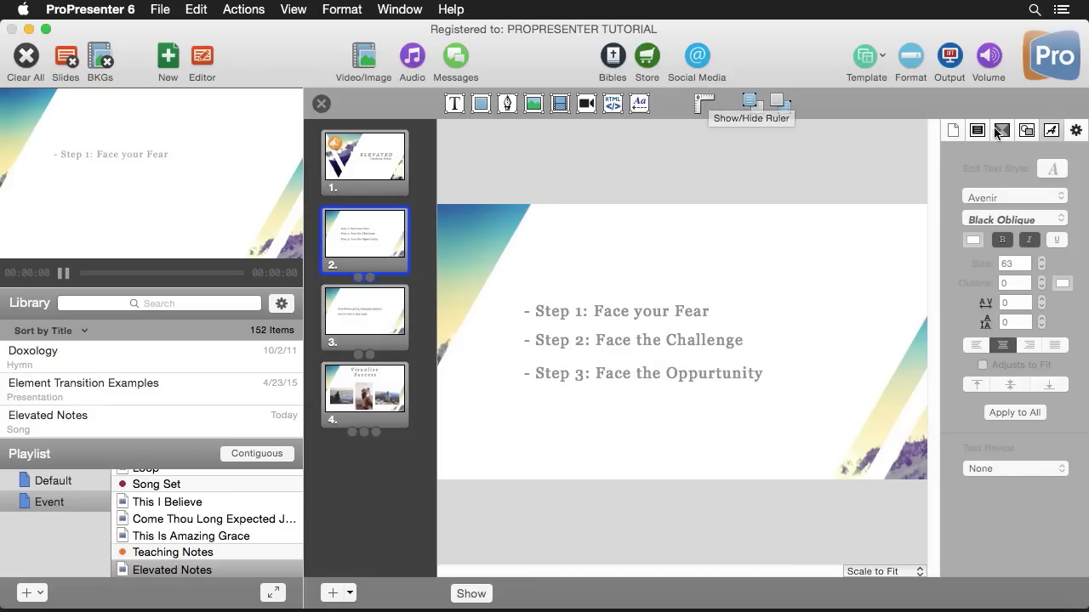
click(953, 131)
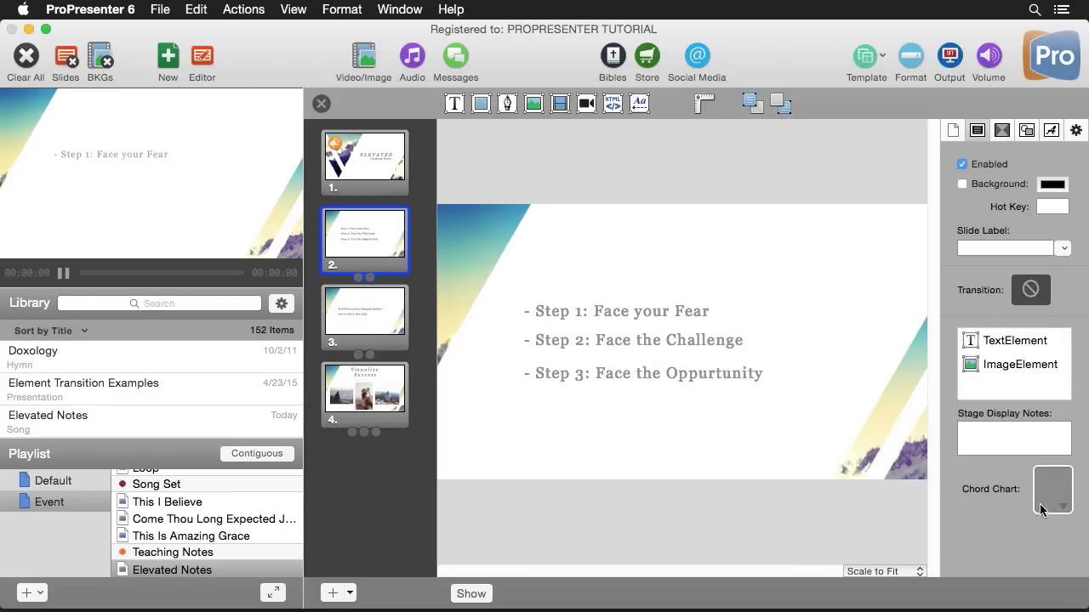